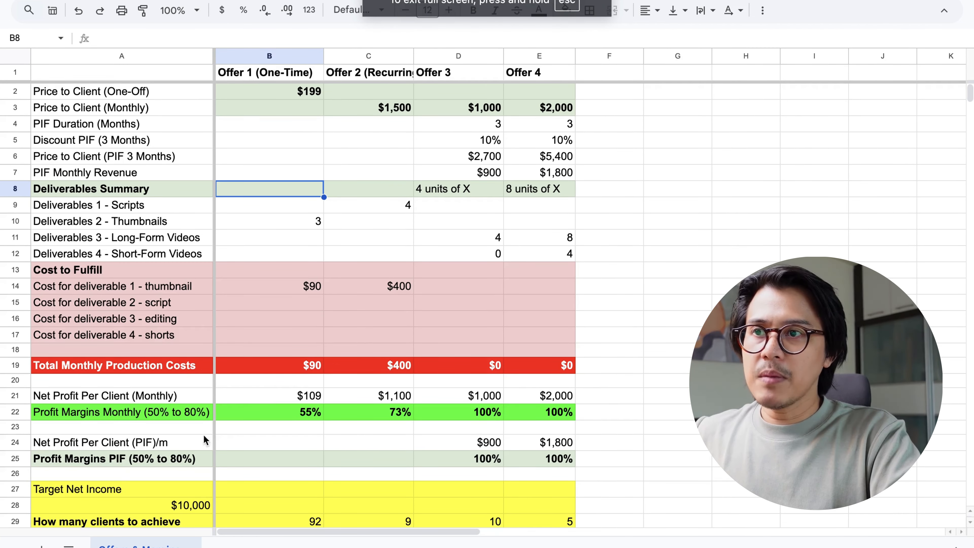
Look over the pricing sheet's layout, from the row labels to the Offer 1 through Offer 4 columns
drag(187, 457, 728, 427)
click(172, 156)
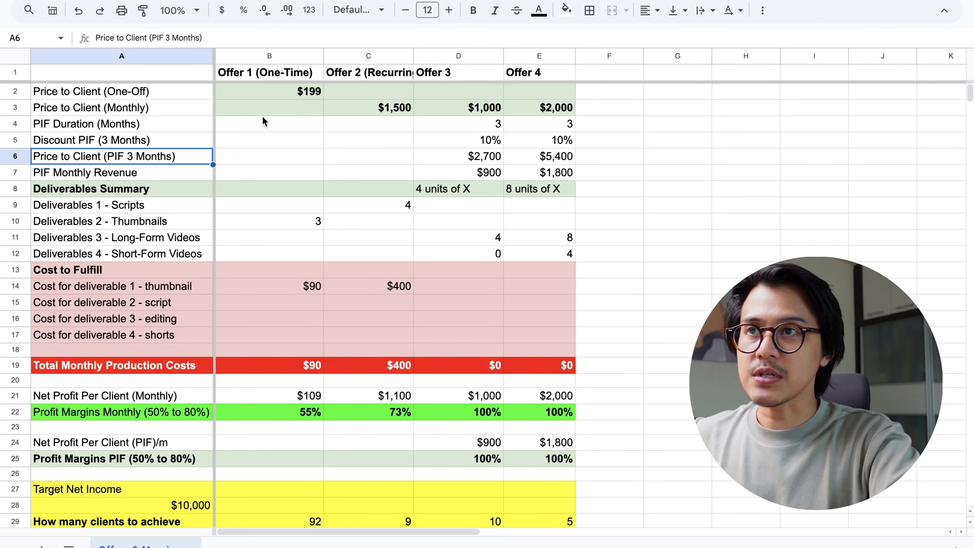
click(298, 54)
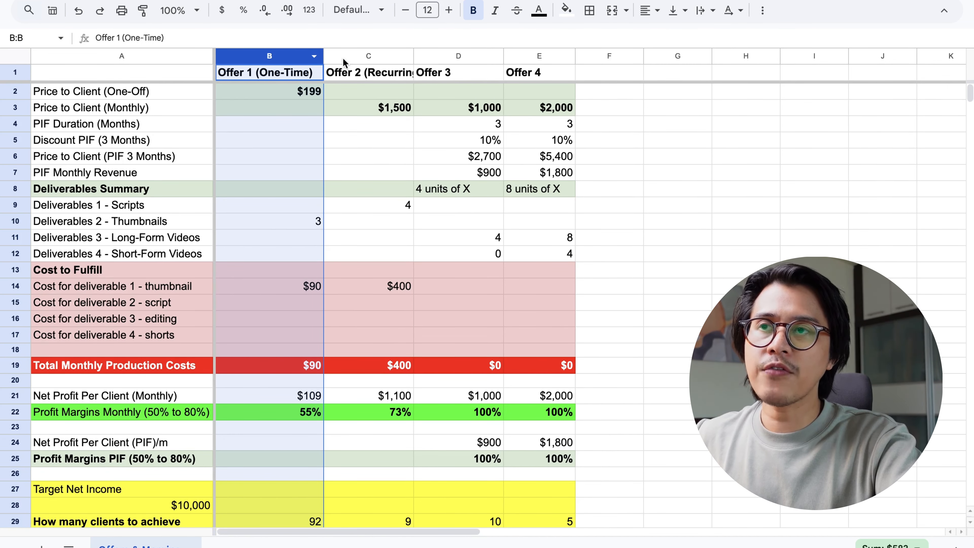
click(377, 57)
click(467, 58)
click(552, 56)
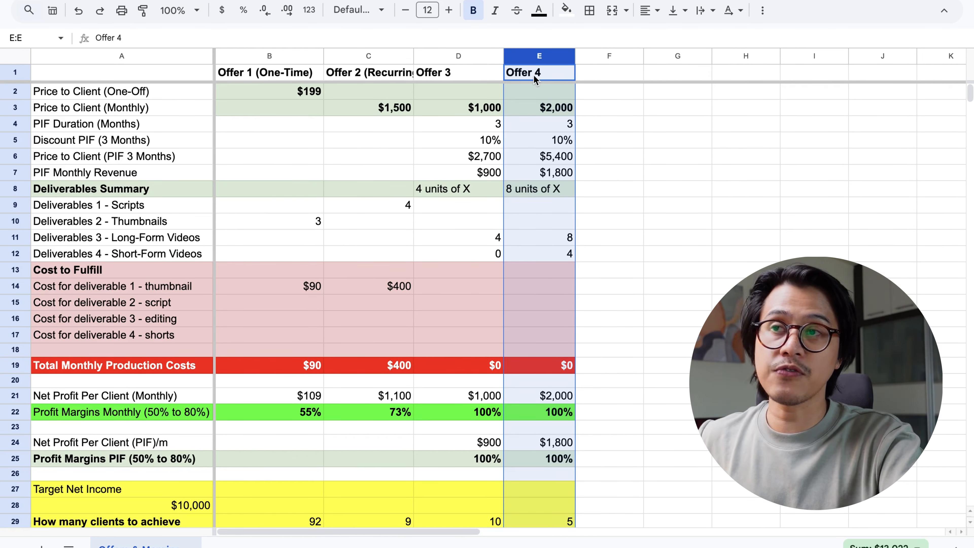
click(270, 59)
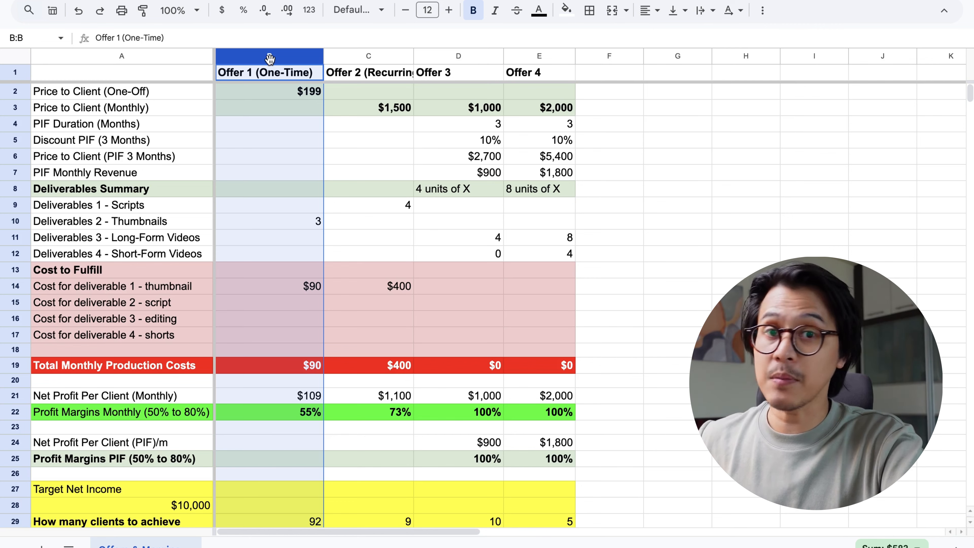
click(373, 56)
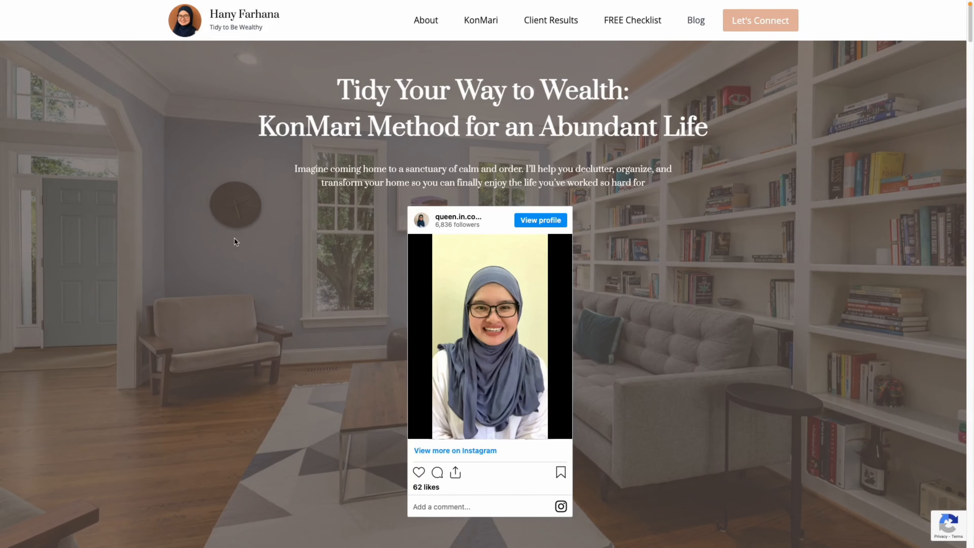
Switch to the home-organizing service website and look through its home page, including the Get Results Like These section
scroll(233, 240, down, 5)
scroll(234, 239, down, 15)
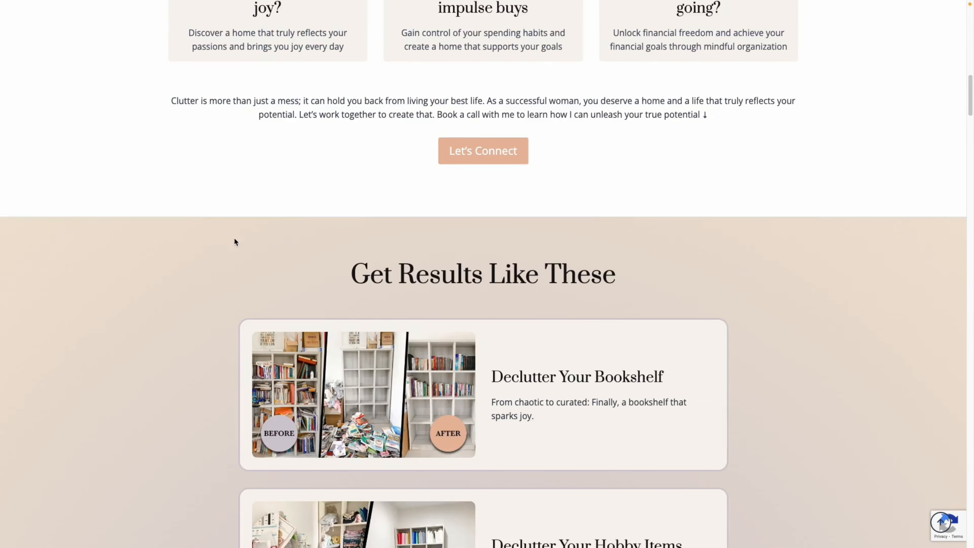
scroll(234, 240, down, 10)
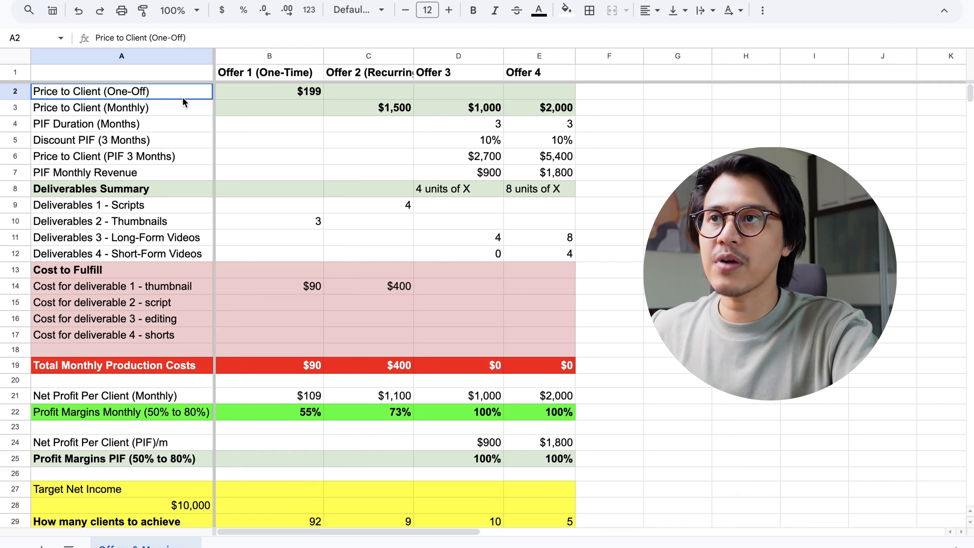
Return to the pricing spreadsheet and review the one-off, monthly and PIF price rows across the offers
drag(183, 97, 560, 98)
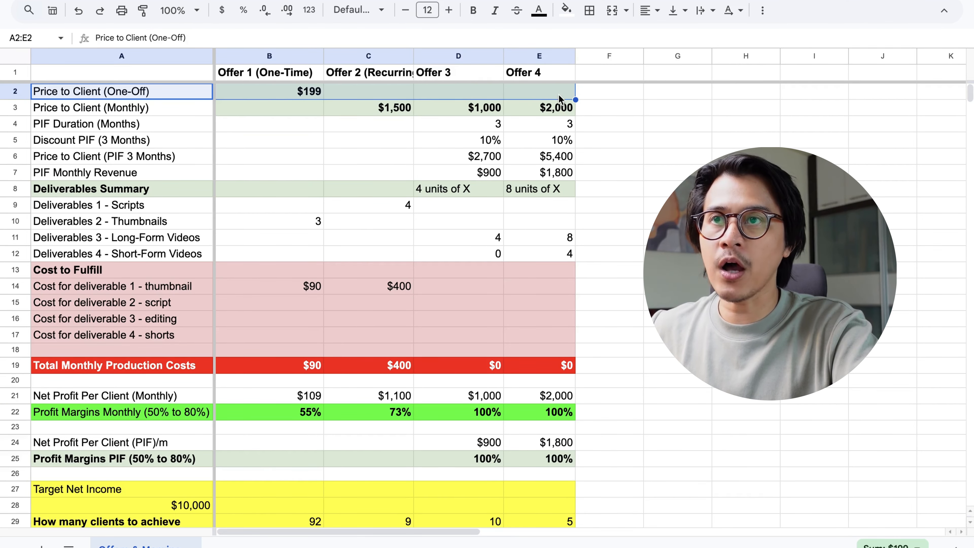
click(292, 95)
drag(294, 94, 544, 94)
drag(159, 113, 566, 109)
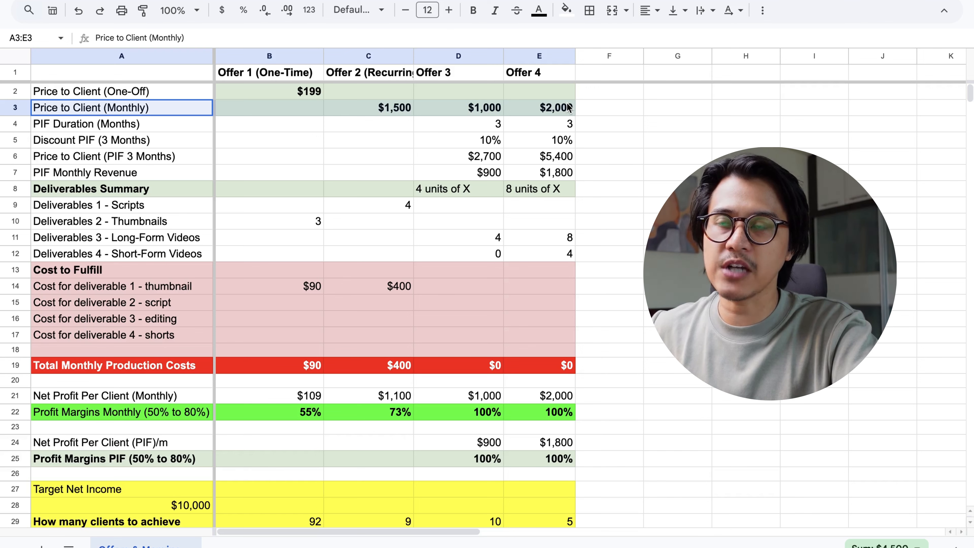
click(48, 124)
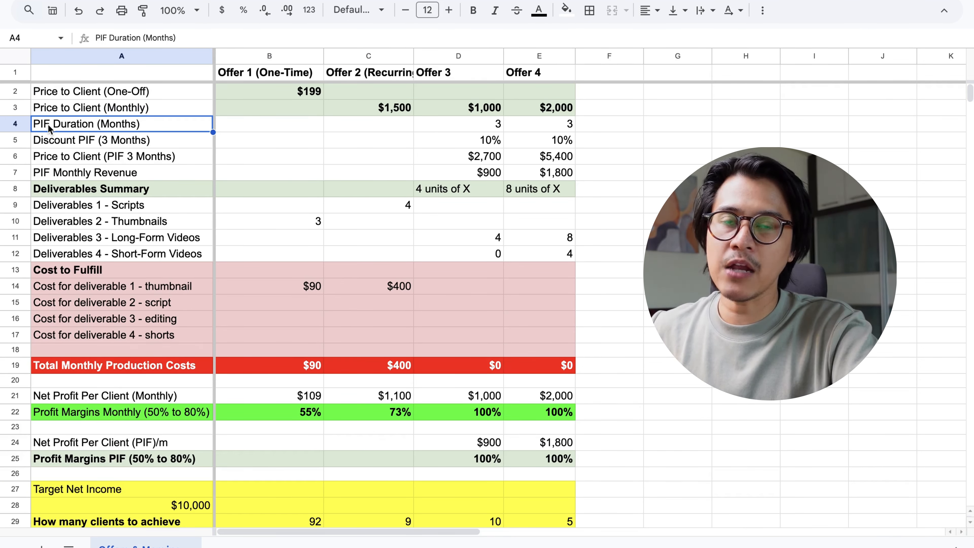
drag(385, 109, 385, 178)
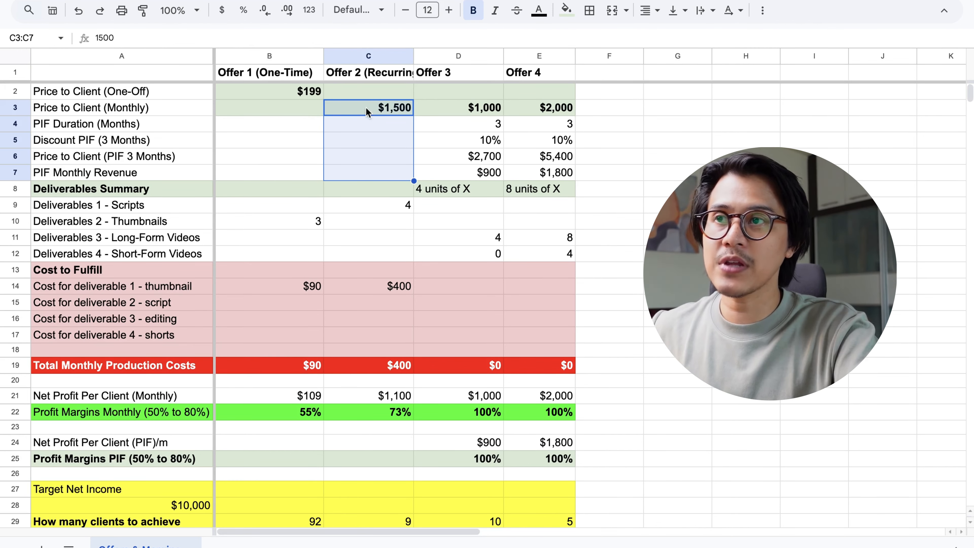
click(280, 59)
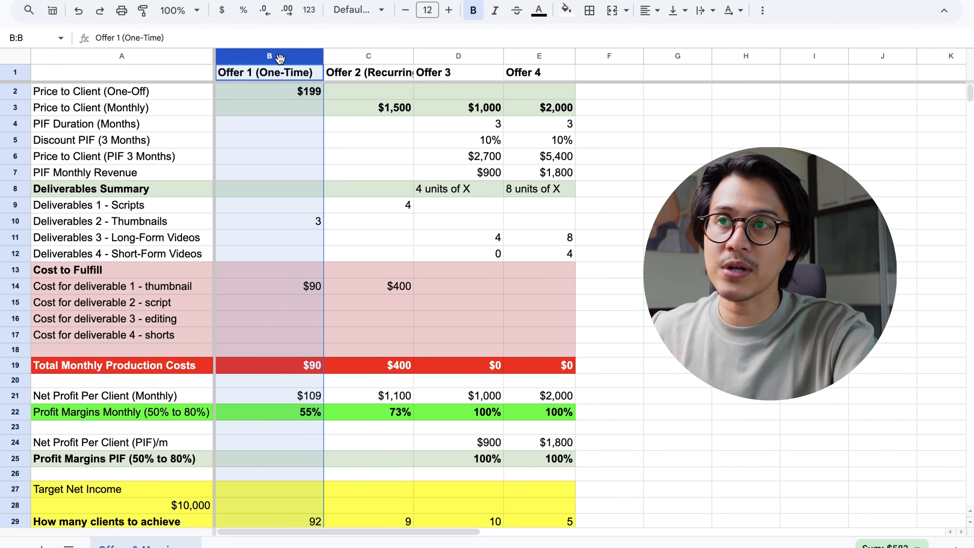
click(290, 91)
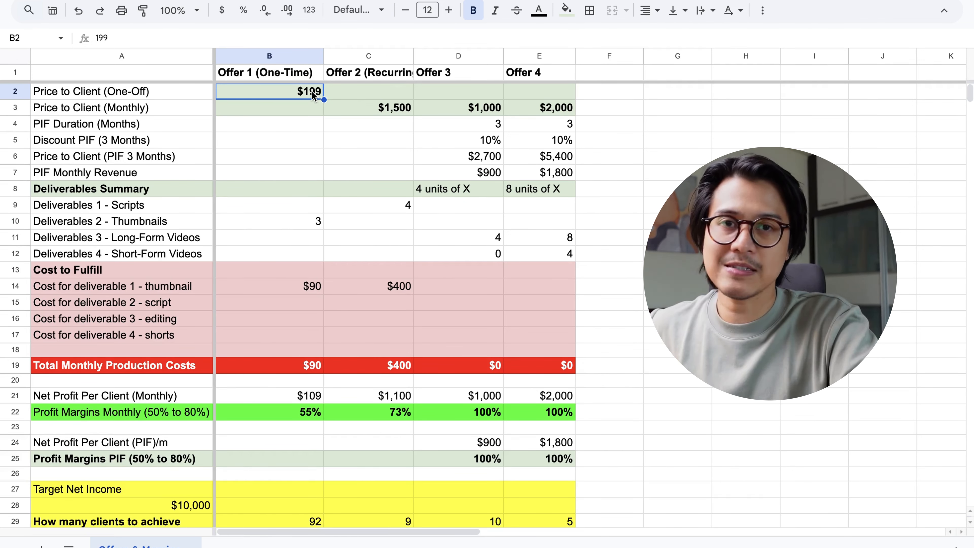
Review the Deliverables Summary row and the four deliverable rows for scripts, thumbnails, long-form and short-form videos
drag(81, 190, 577, 193)
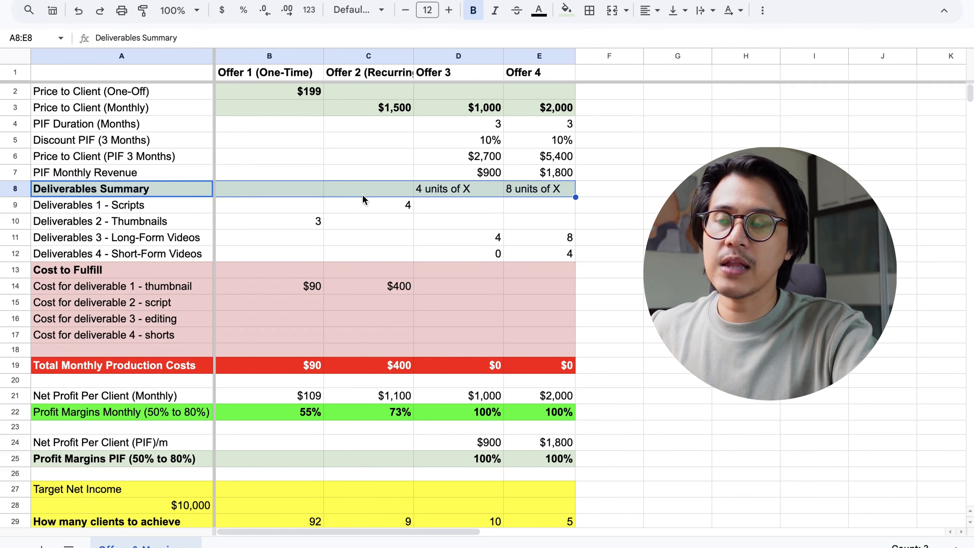
click(85, 207)
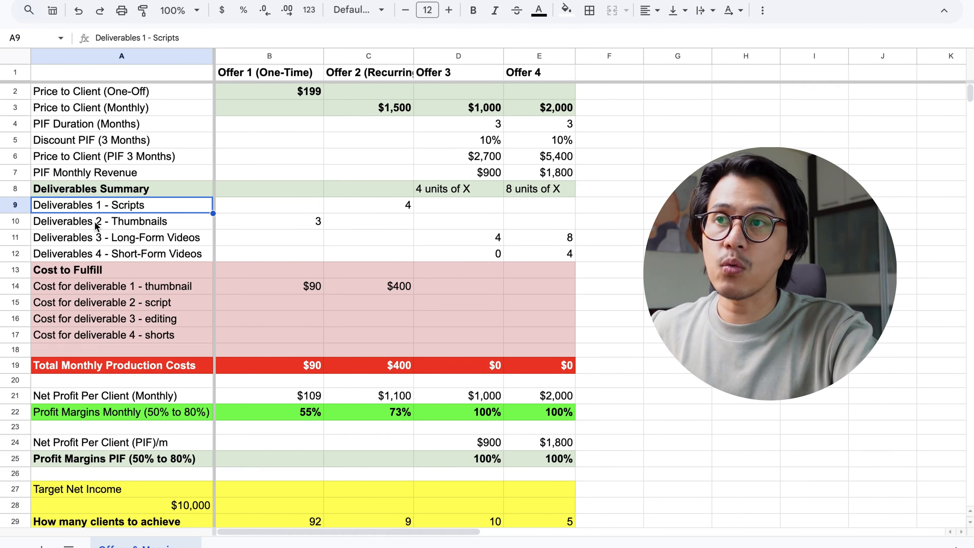
key(Down)
key(Down)
key(Down)
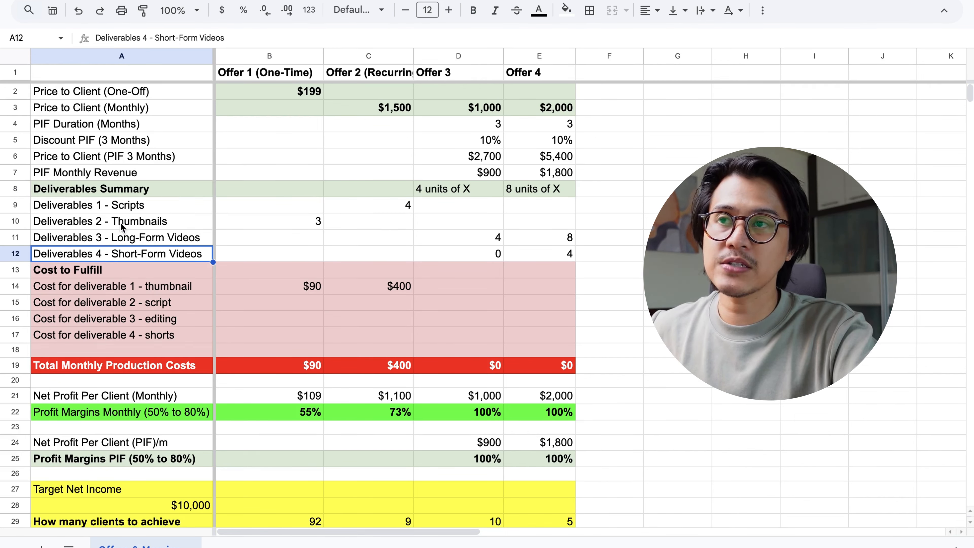
click(125, 206)
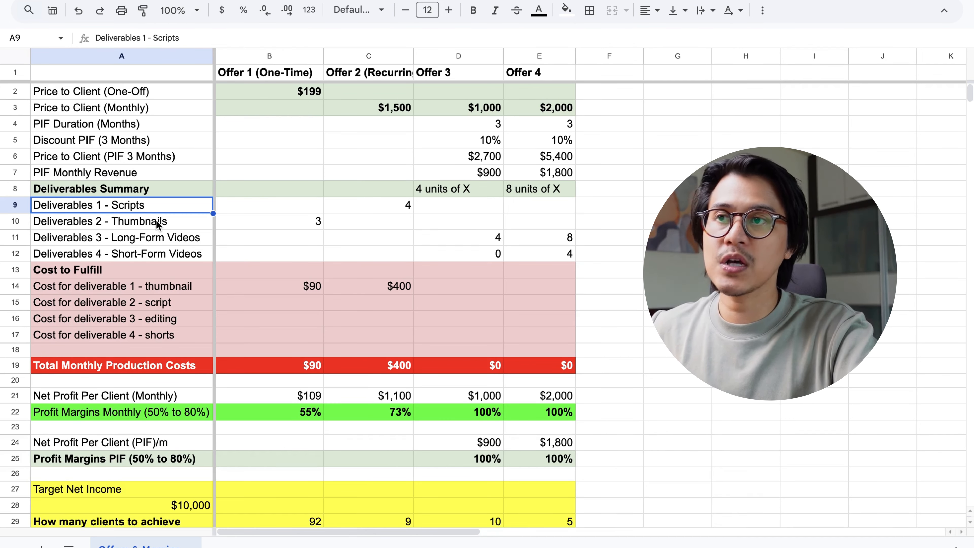
click(147, 241)
click(155, 251)
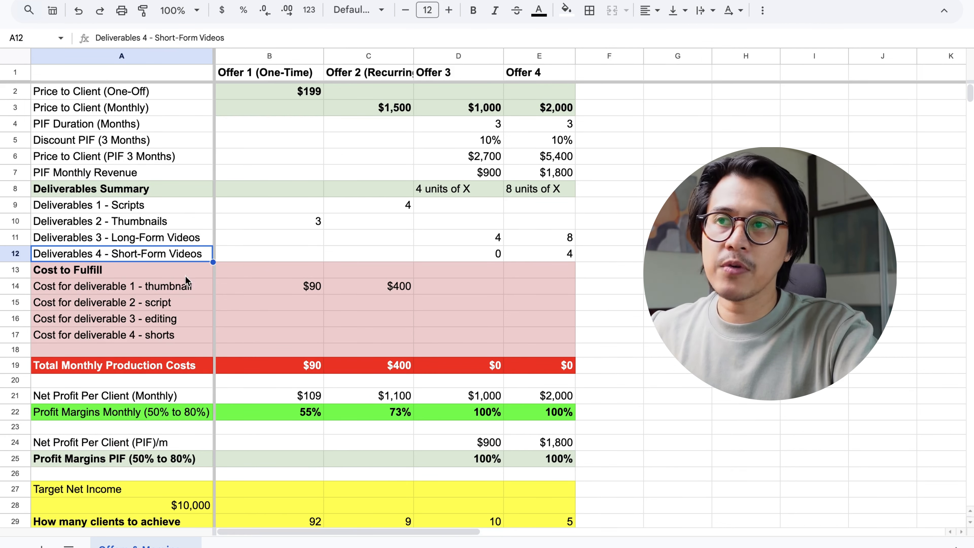
right_click(23, 254)
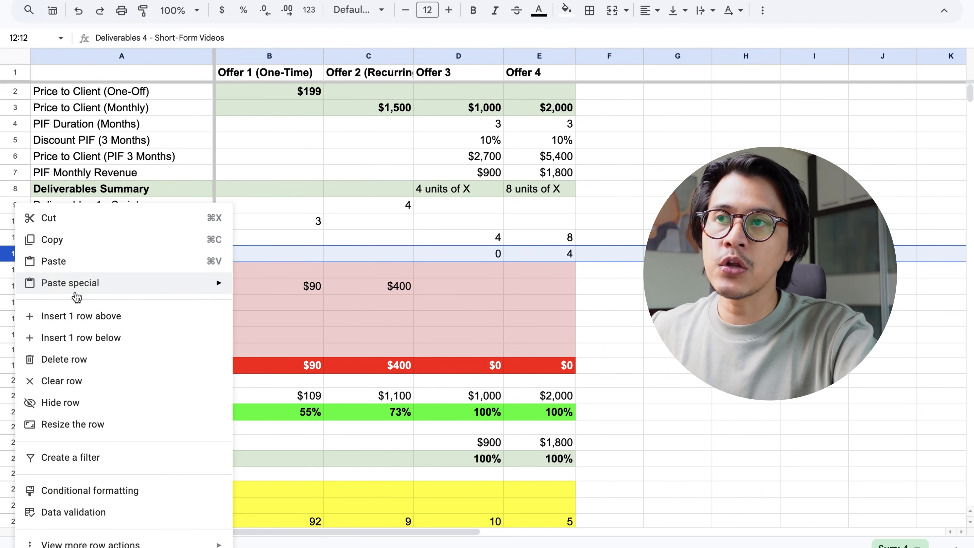
click(372, 210)
click(172, 251)
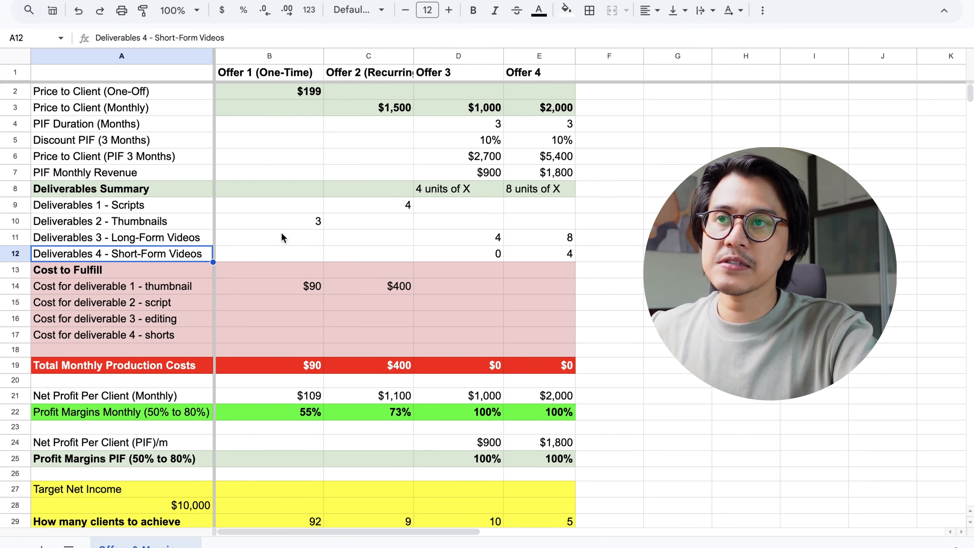
Examine Offer 1's thumbnail quantity and the formula that calculates its thumbnail cost in B14
click(302, 225)
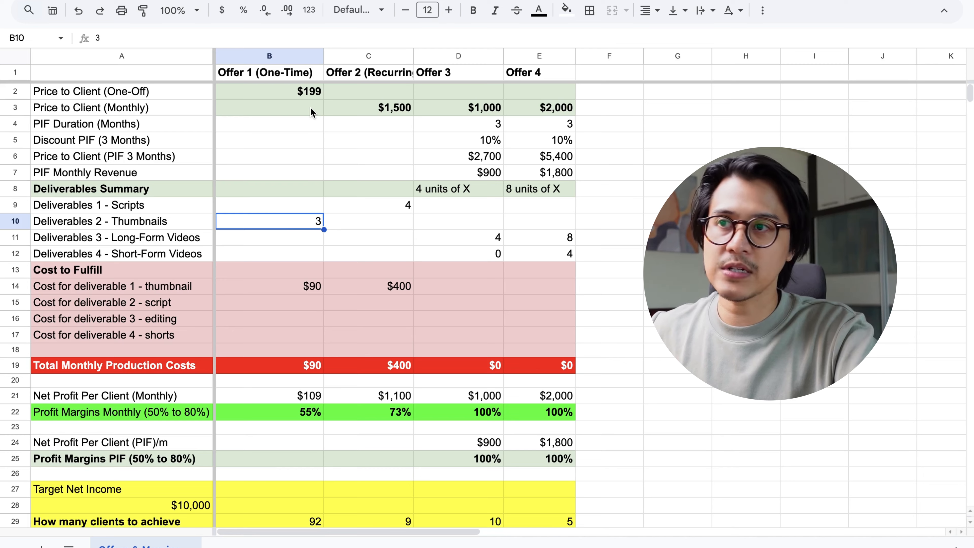
scroll(311, 109, down, 1)
click(158, 284)
double_click(309, 283)
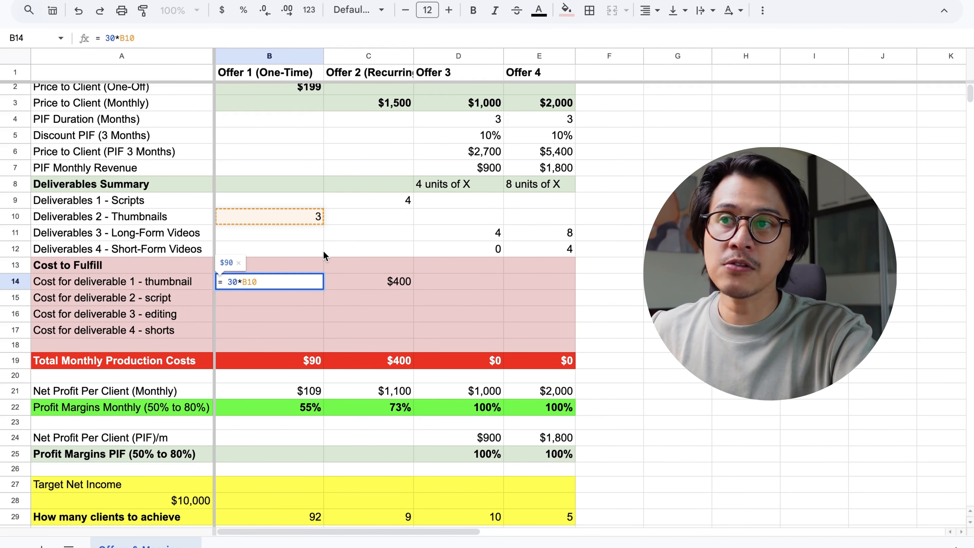
click(317, 240)
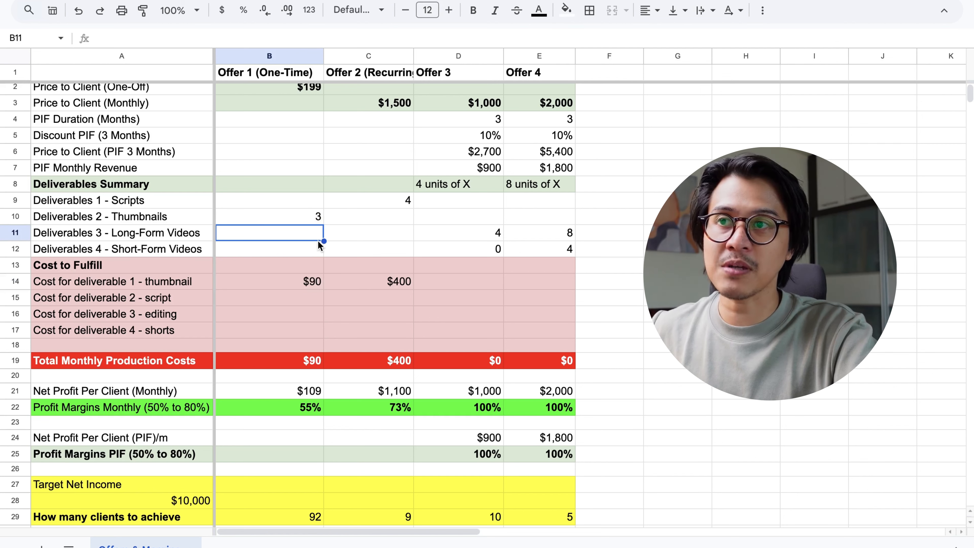
click(303, 283)
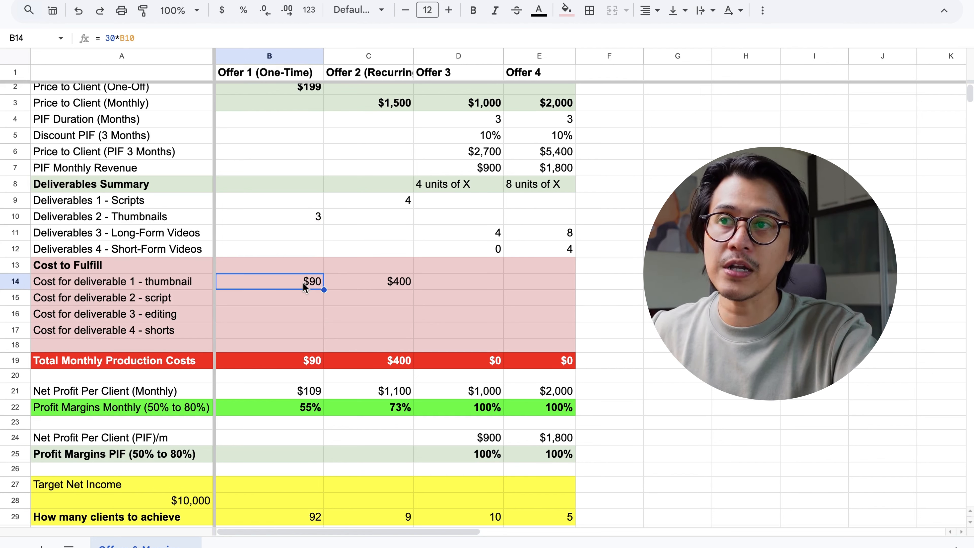
double_click(303, 283)
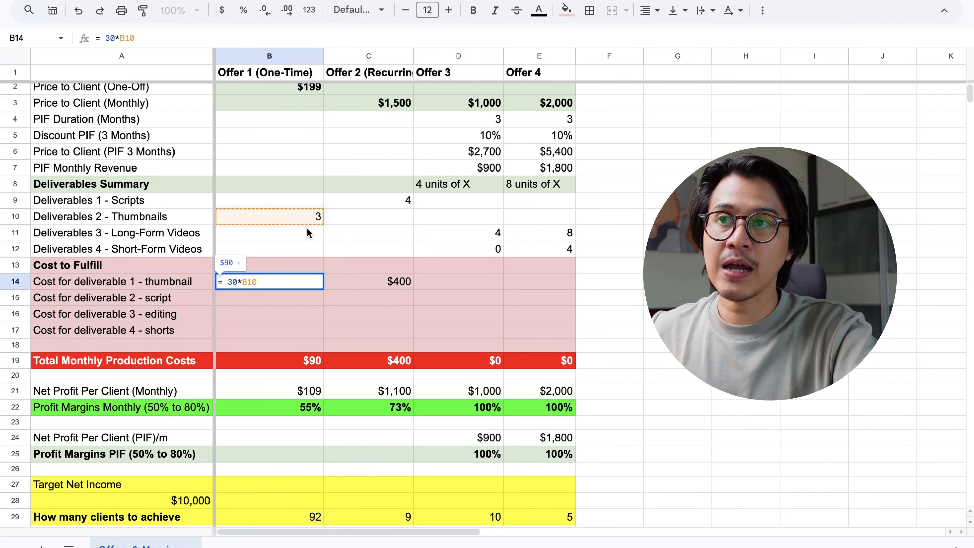
click(311, 248)
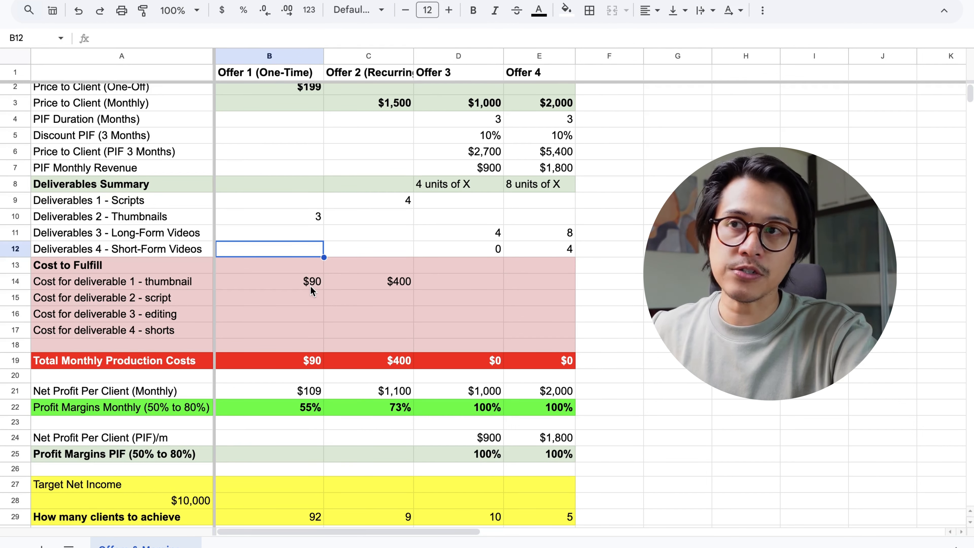
Inspect the Total Monthly Production Costs formula for Offer 1 in B19 without changing it
click(313, 362)
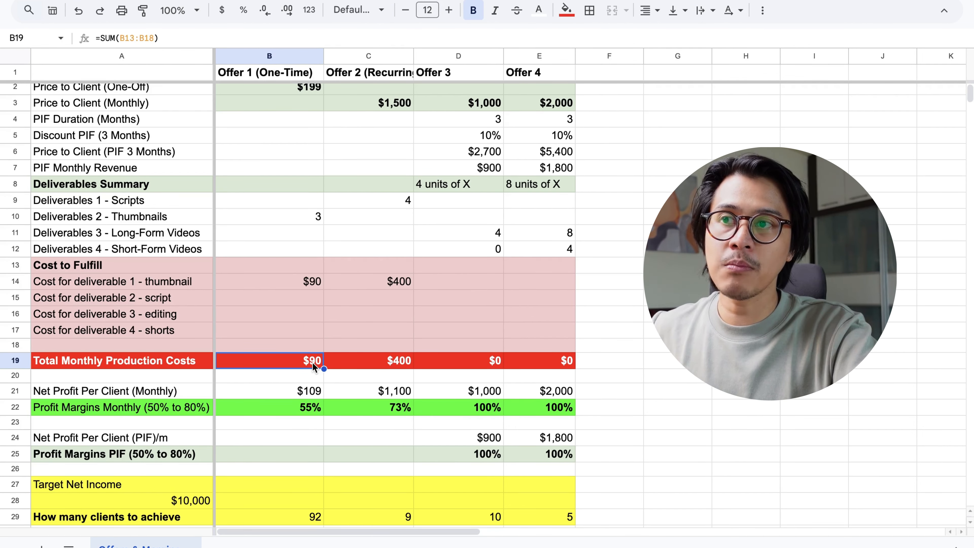
double_click(312, 363)
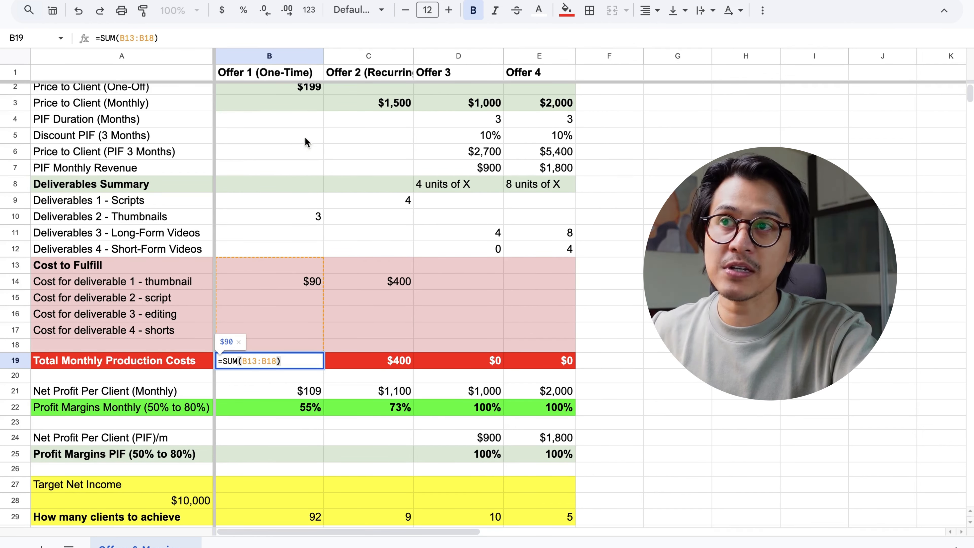
click(305, 268)
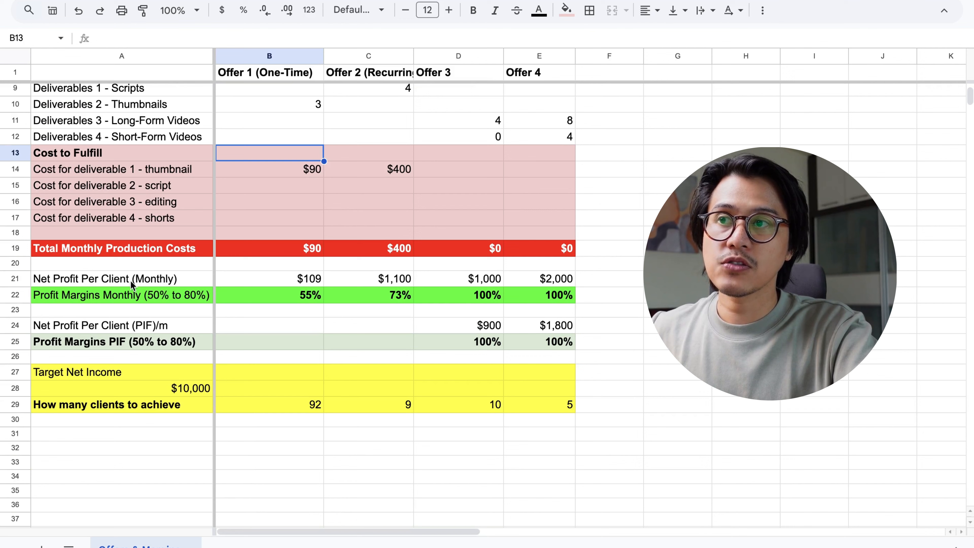
Inspect Offer 1's Net Profit Per Client (Monthly) formula in B21 and the cells it references
click(313, 283)
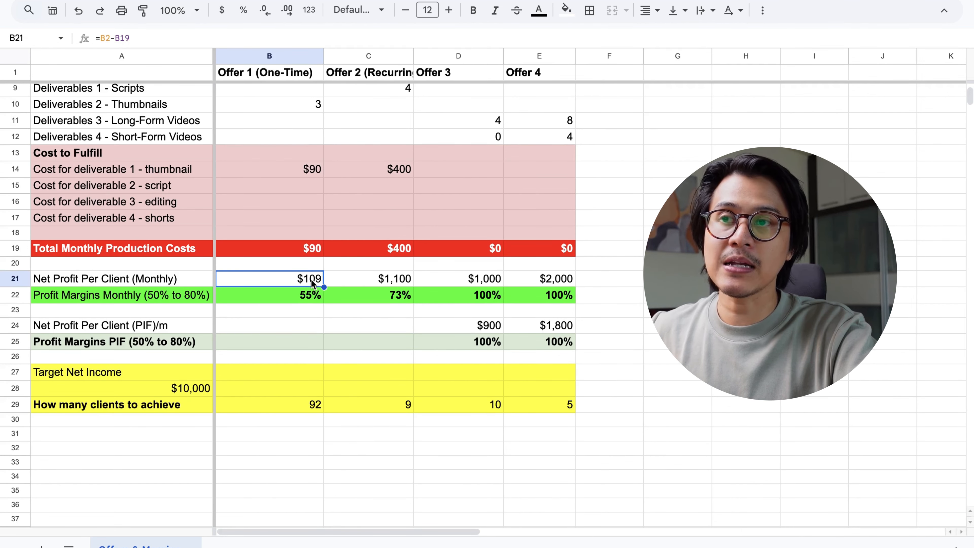
double_click(313, 283)
scroll(303, 96, up, 3)
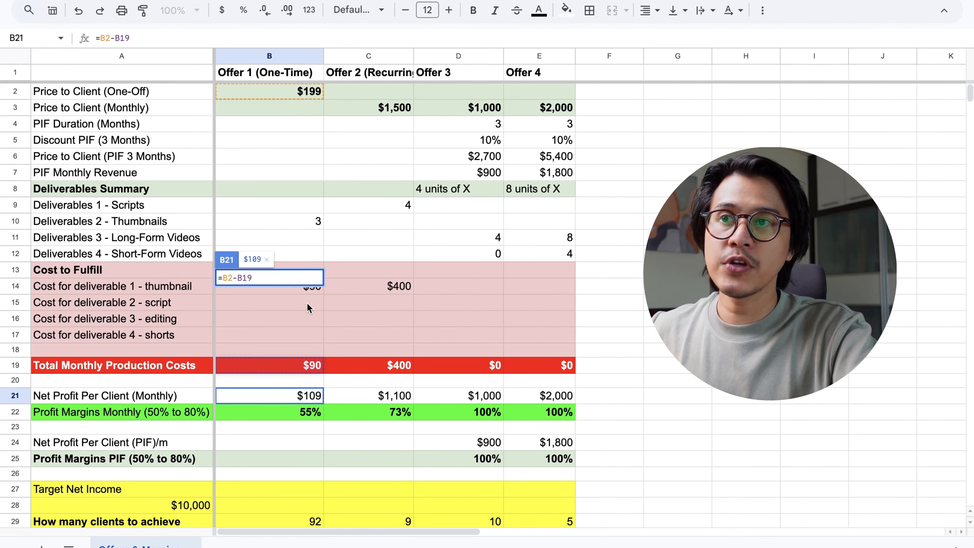
scroll(307, 304, down, 2)
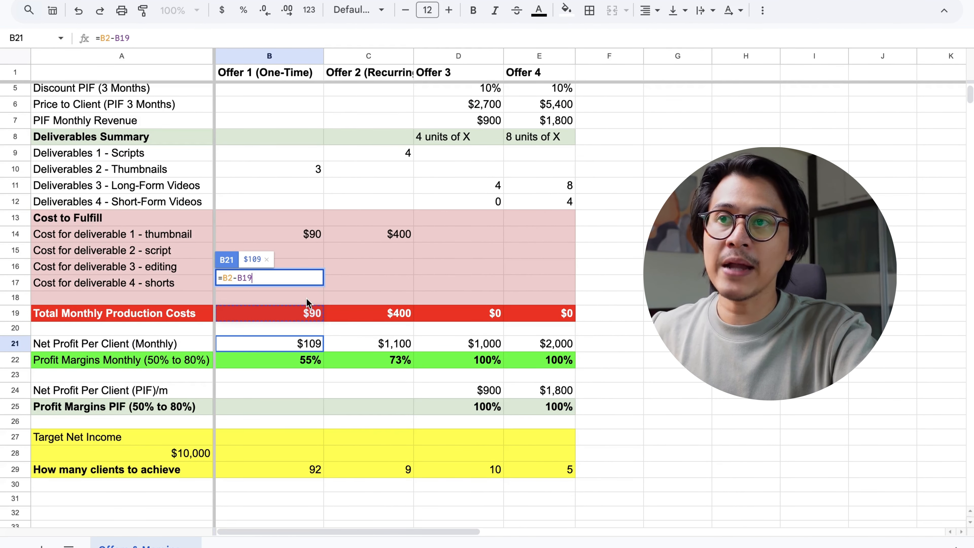
Inspect Offer 1's monthly profit margin formula in B22 and the 50% to 80% target range in the row label
click(311, 353)
double_click(311, 353)
scroll(311, 292, down, 3)
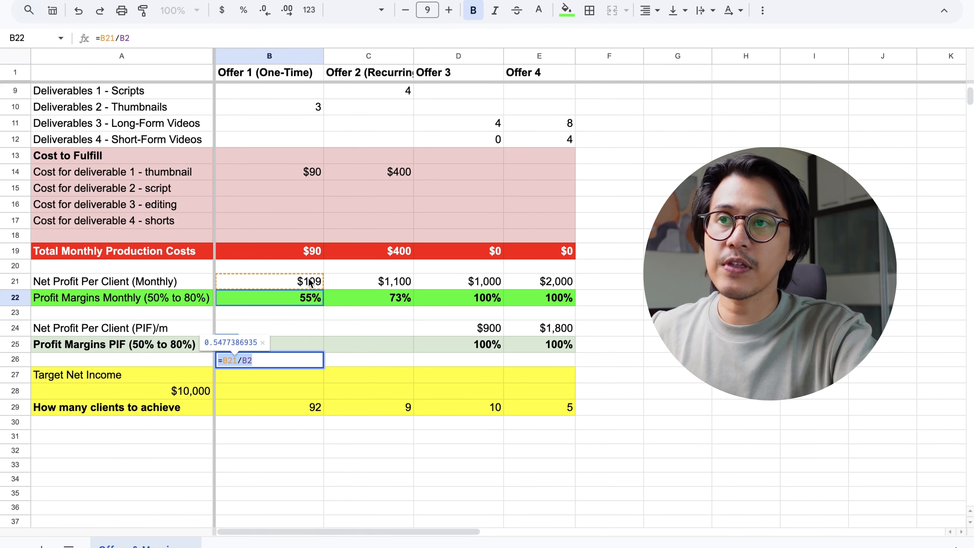
scroll(310, 283, up, 3)
scroll(308, 363, down, 3)
key(Escape)
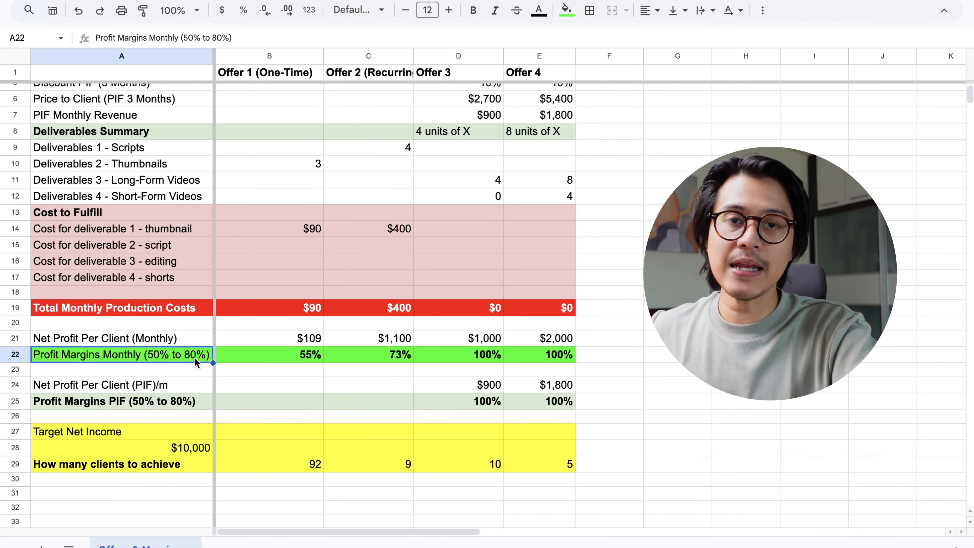
double_click(194, 357)
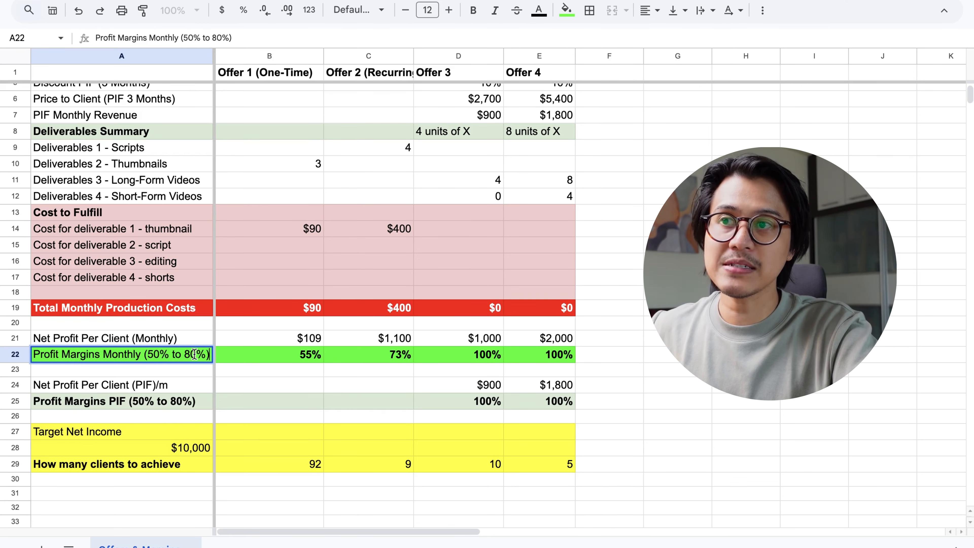
Bold the "50% to 80%" target range within the Profit Margins Monthly label in A22
drag(149, 357, 210, 357)
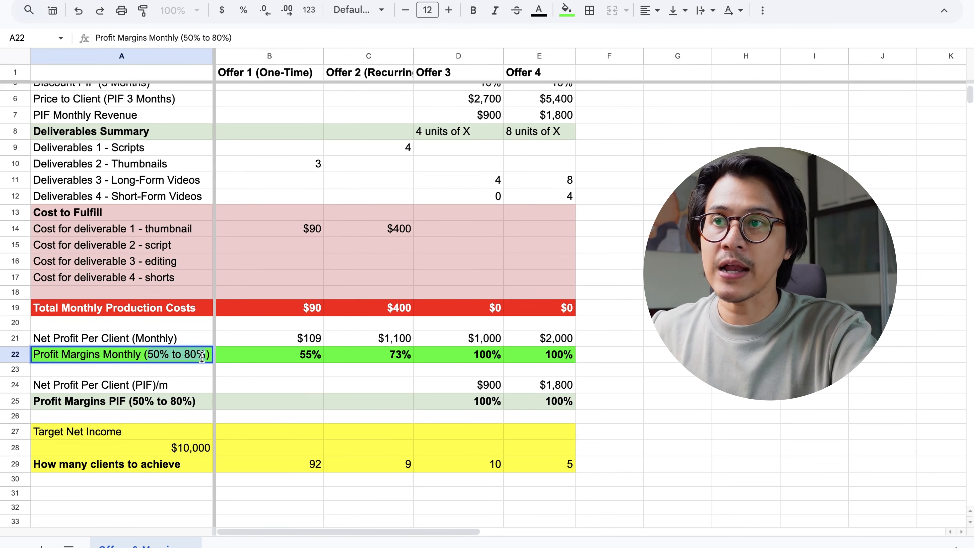
key(ctrl+b)
click(127, 374)
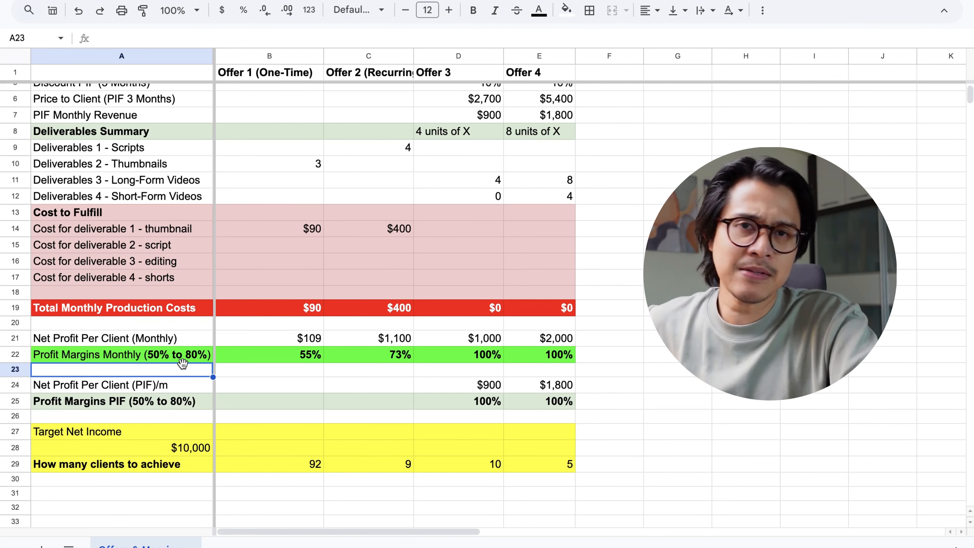
Inspect the Target Net Income in A28 and Offer 1's formula for the number of clients needed in B29
scroll(159, 358, down, 4)
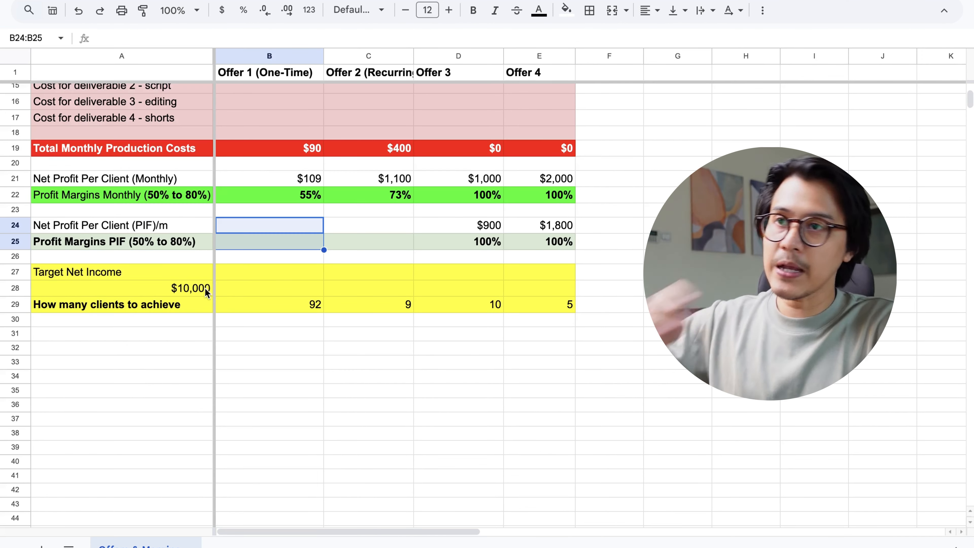
click(196, 290)
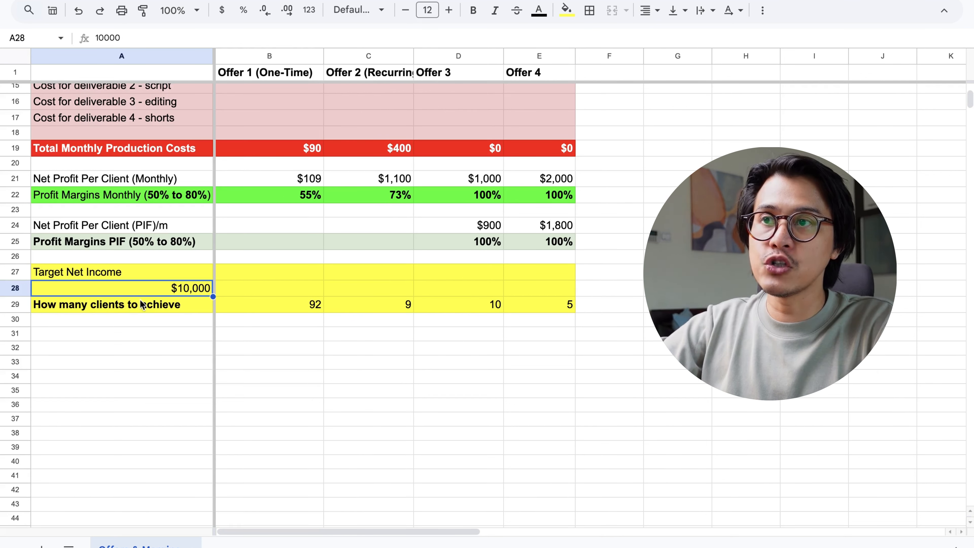
click(282, 304)
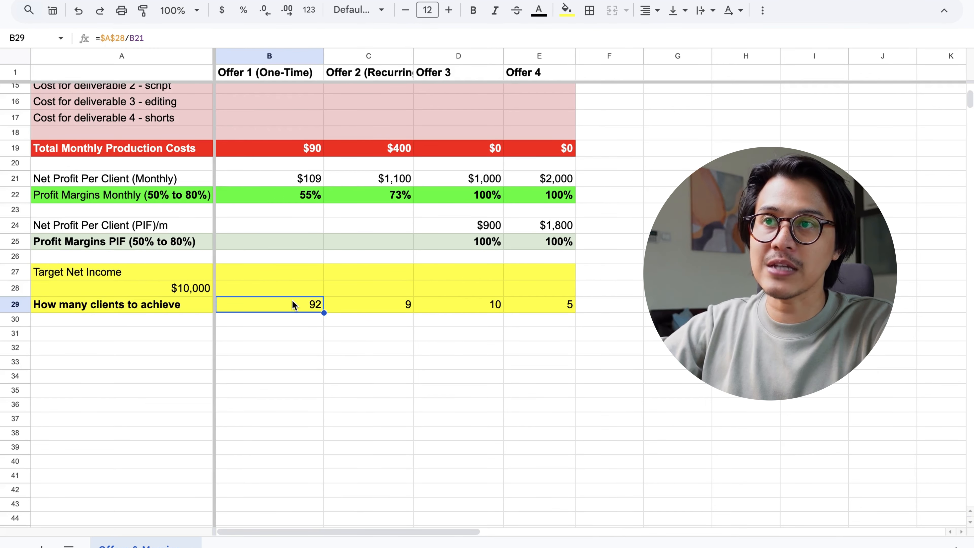
double_click(292, 300)
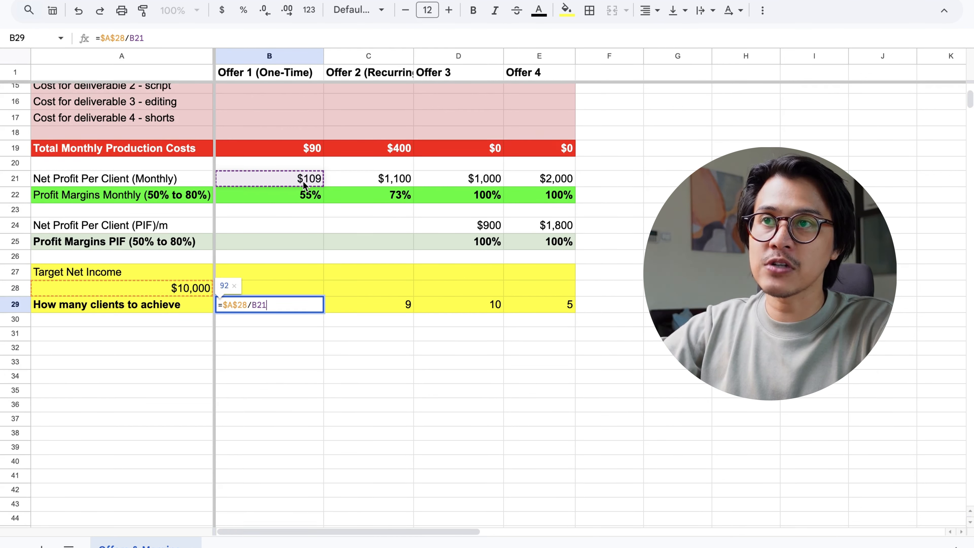
key(Escape)
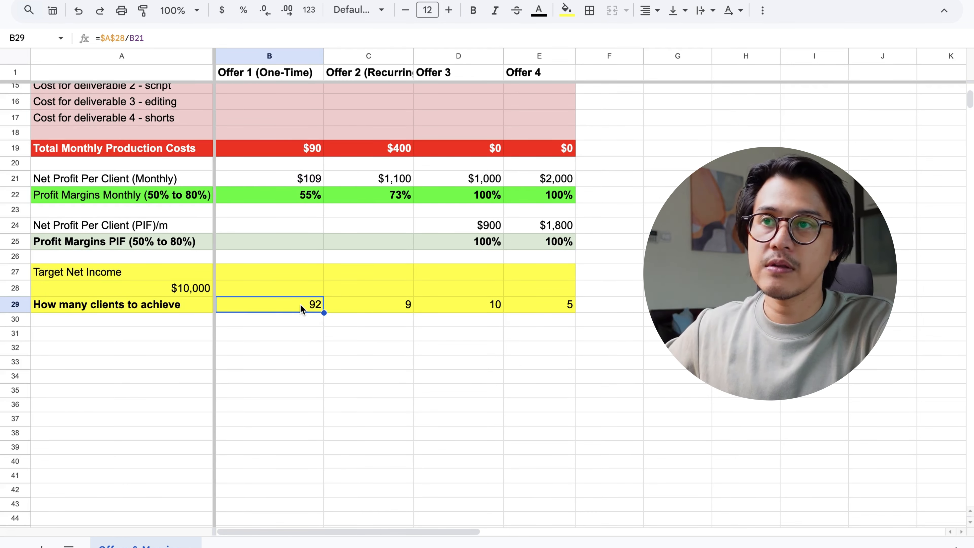
Review Offer 4's monthly client price and PIF duration in E3 and E4
scroll(312, 299, up, 5)
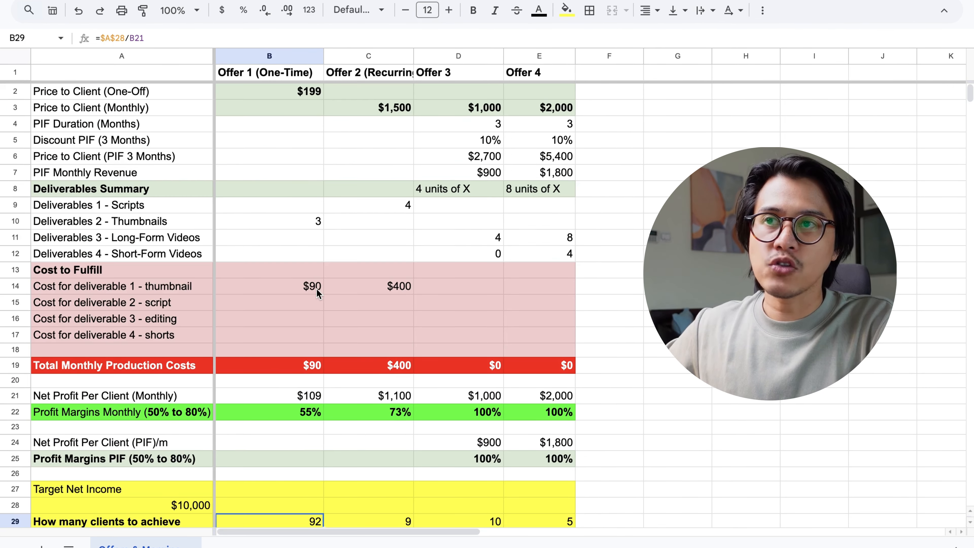
click(300, 55)
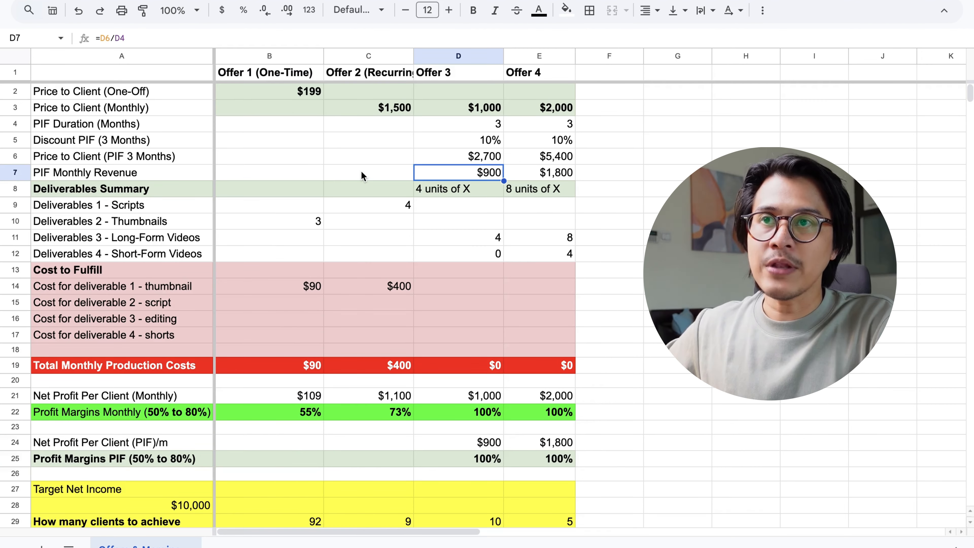
click(546, 56)
click(549, 110)
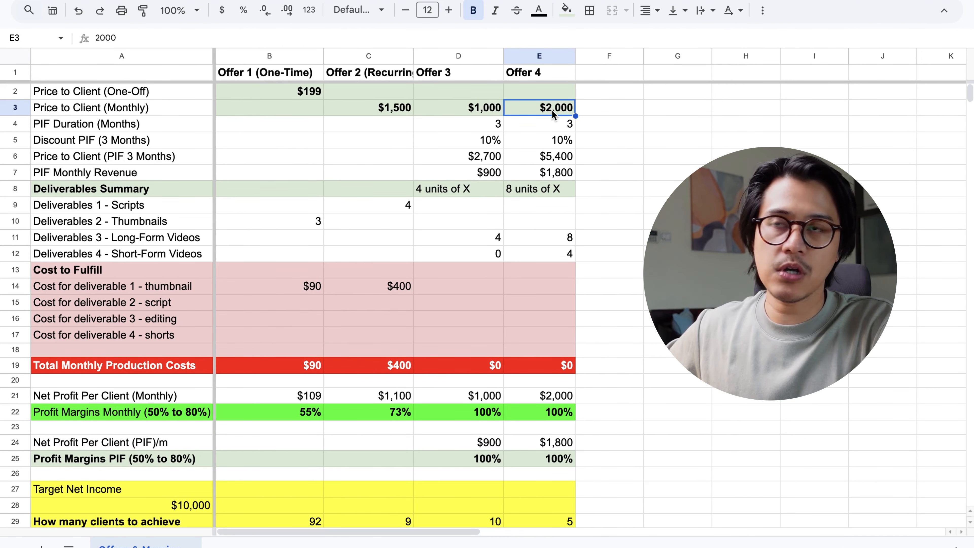
click(548, 132)
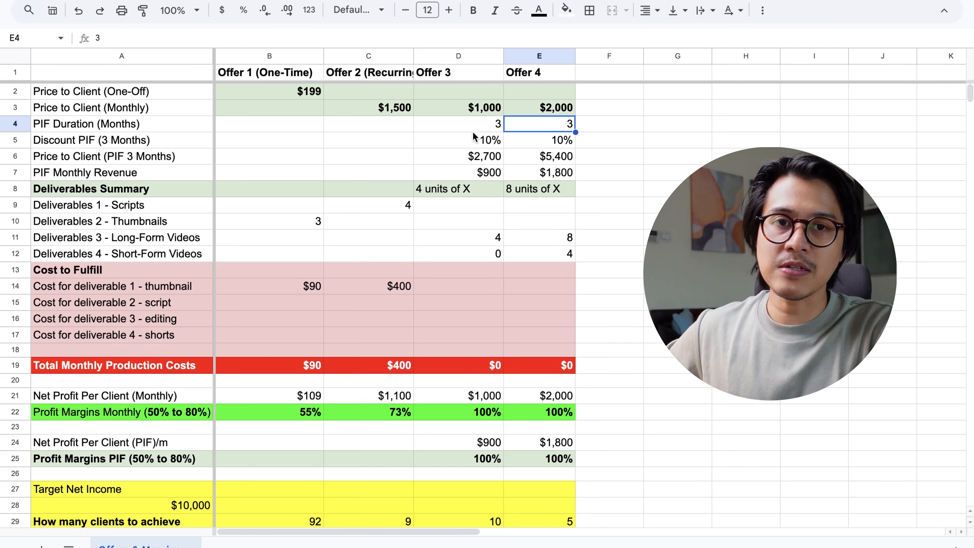
Try a 15% PIF discount for Offer 4 in E5 and set it back to 10%
click(525, 138)
text(15)
key(Return)
click(552, 139)
text(10)
key(Return)
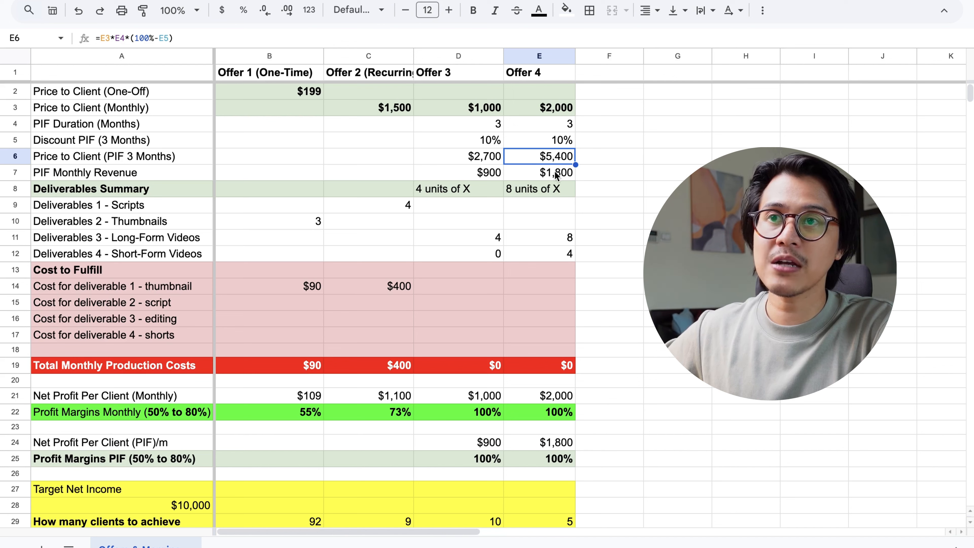
Inspect Offer 4's PIF price formula in E6, its duration in E4 and the PIF Monthly Revenue formula in E7
double_click(560, 160)
key(Escape)
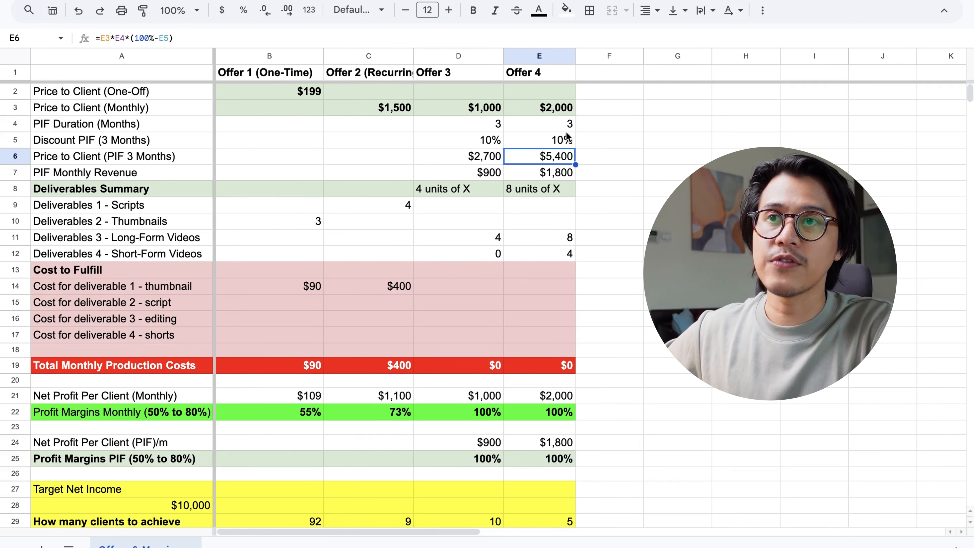
click(567, 126)
click(567, 177)
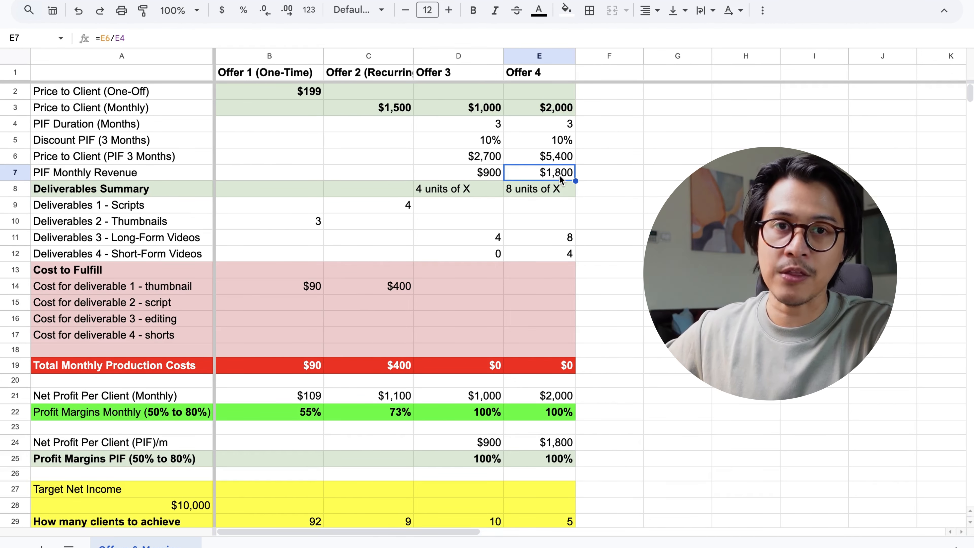
Fill in the Deliverables Summary with "3 Thumbnails" for Offer 1 and "8 units of long-form videos" for Offer 4
click(555, 191)
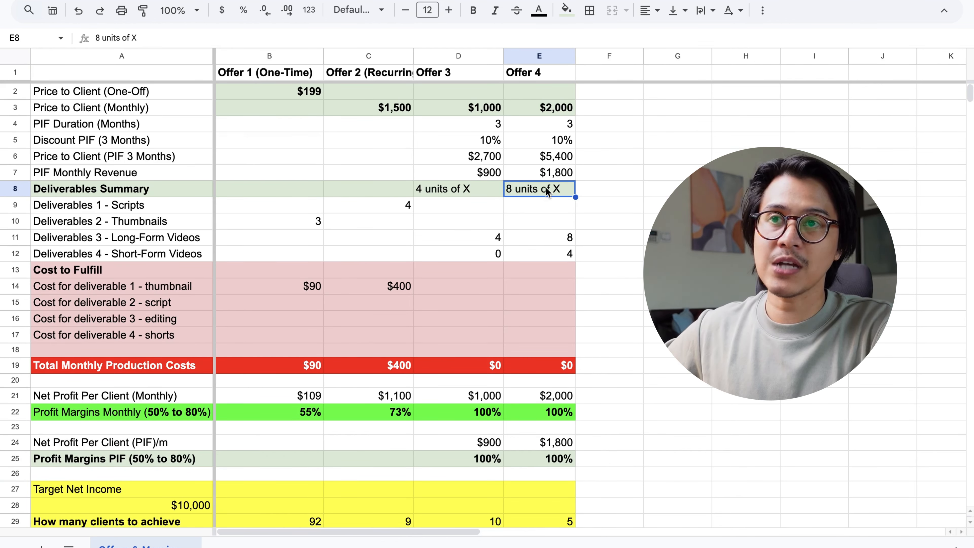
click(288, 188)
text(3 Thumbnails)
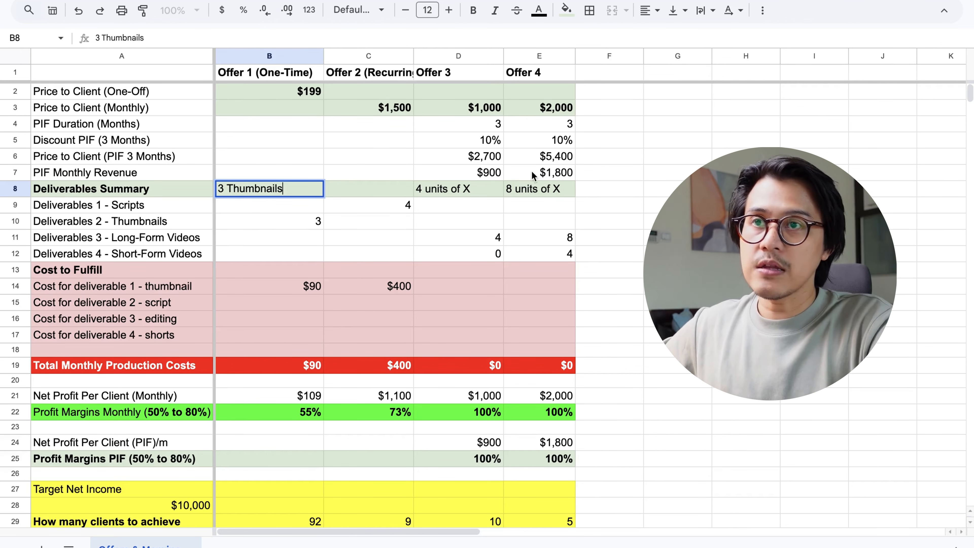
click(548, 191)
double_click(557, 188)
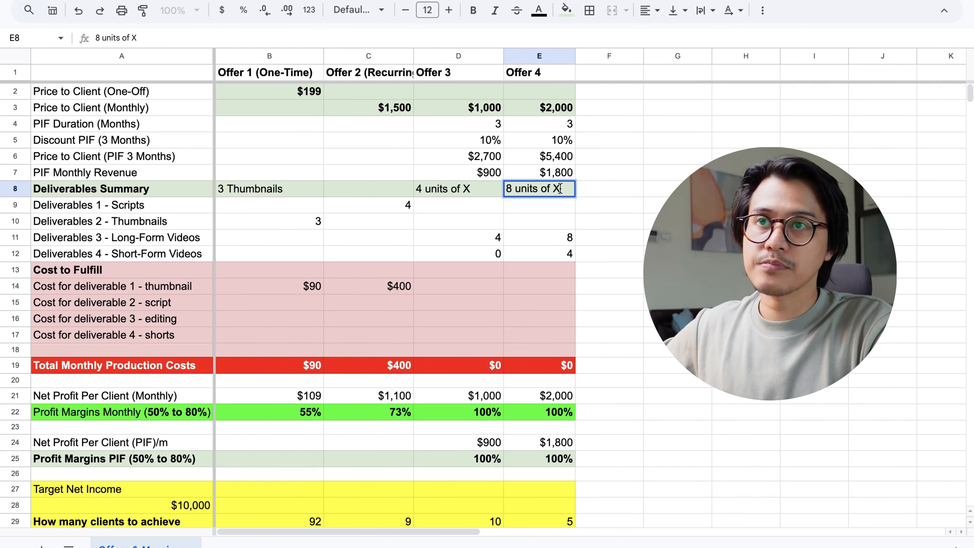
text(long-form videos)
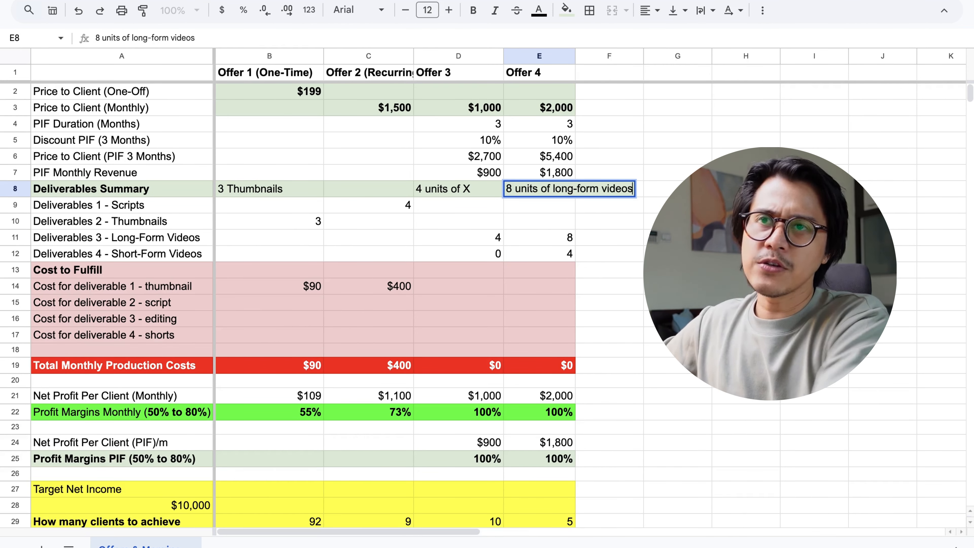
key(Return)
Calculate Offer 4's thumbnail cost in E14 at $20 per long-form video with =20*E11
click(559, 263)
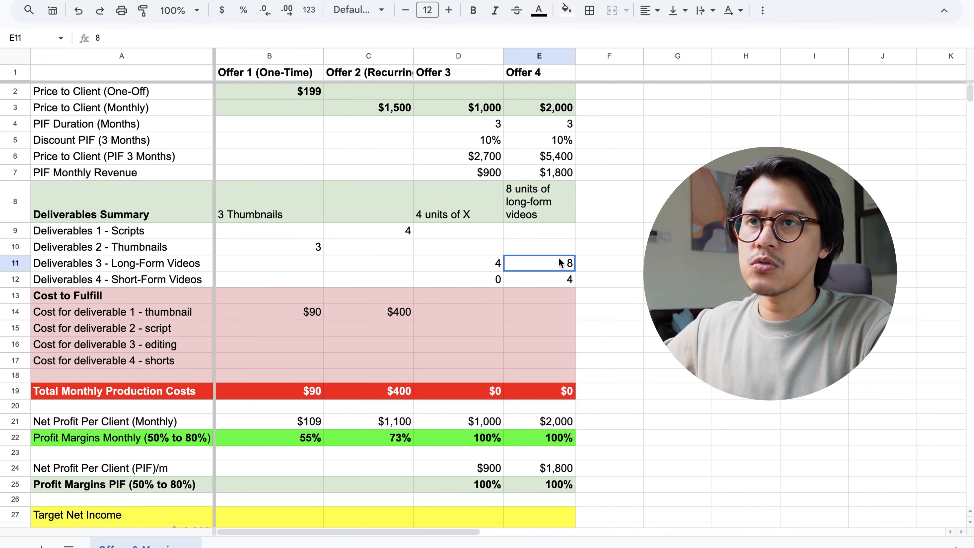
click(559, 286)
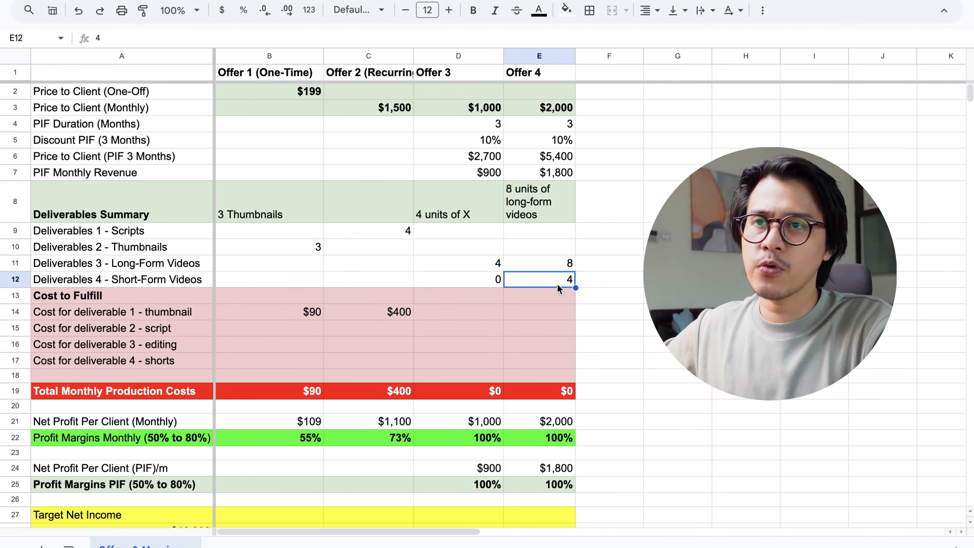
scroll(545, 281, down, 1)
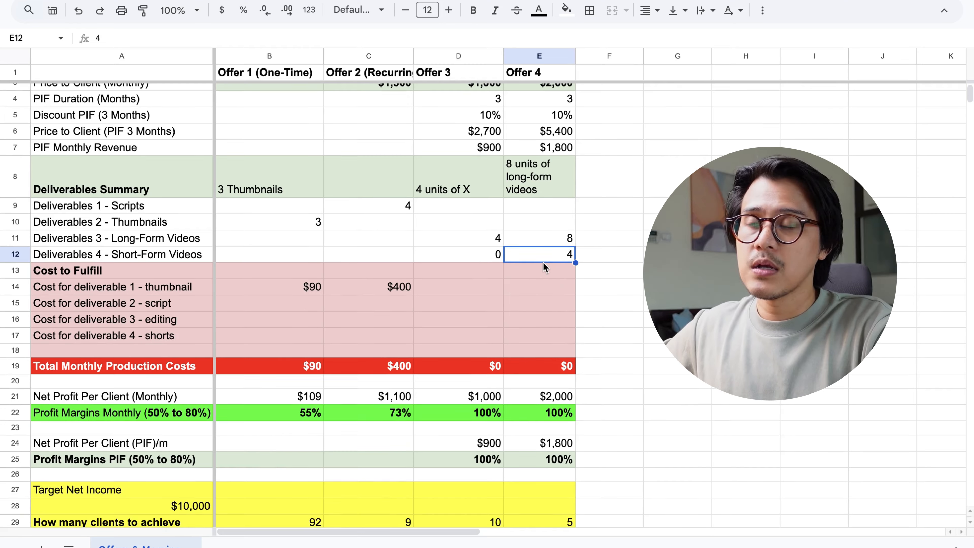
click(526, 291)
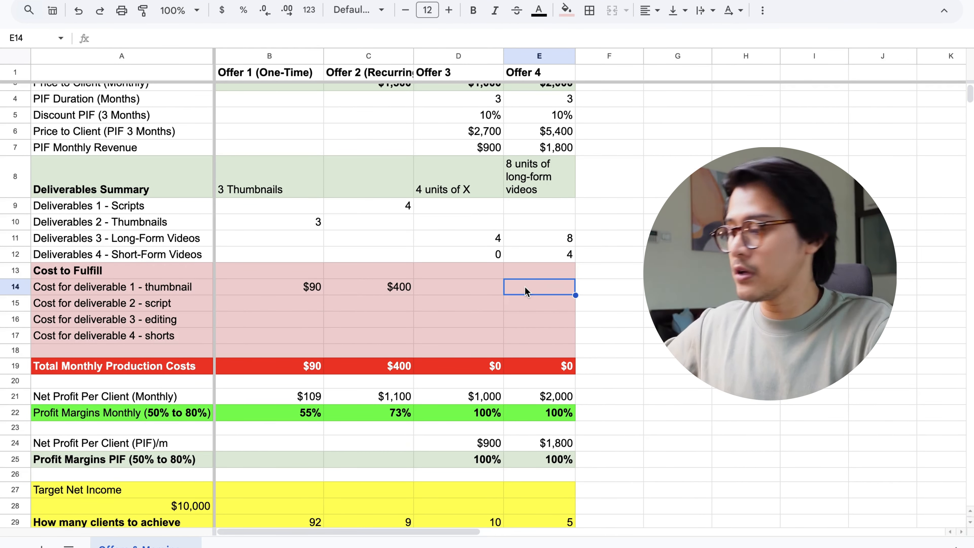
text(=20*)
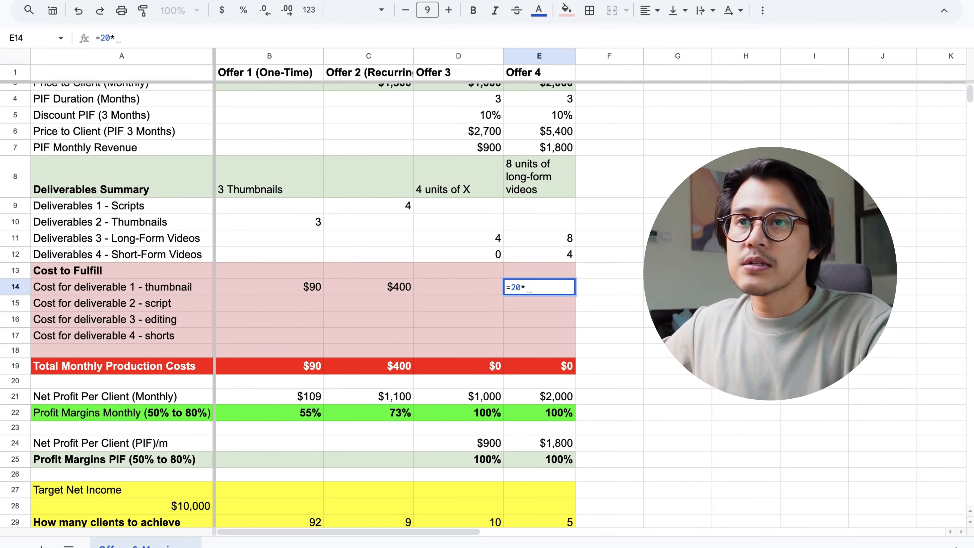
click(551, 241)
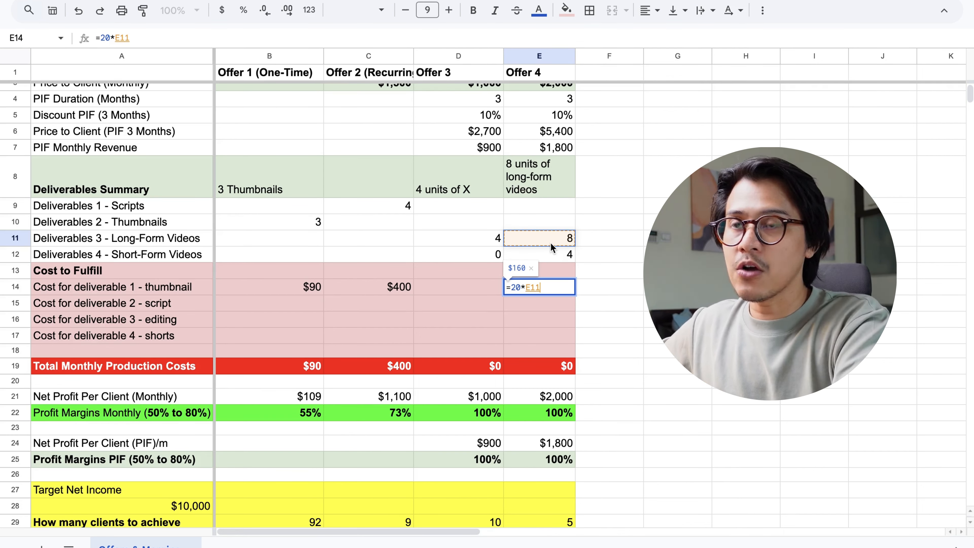
key(Return)
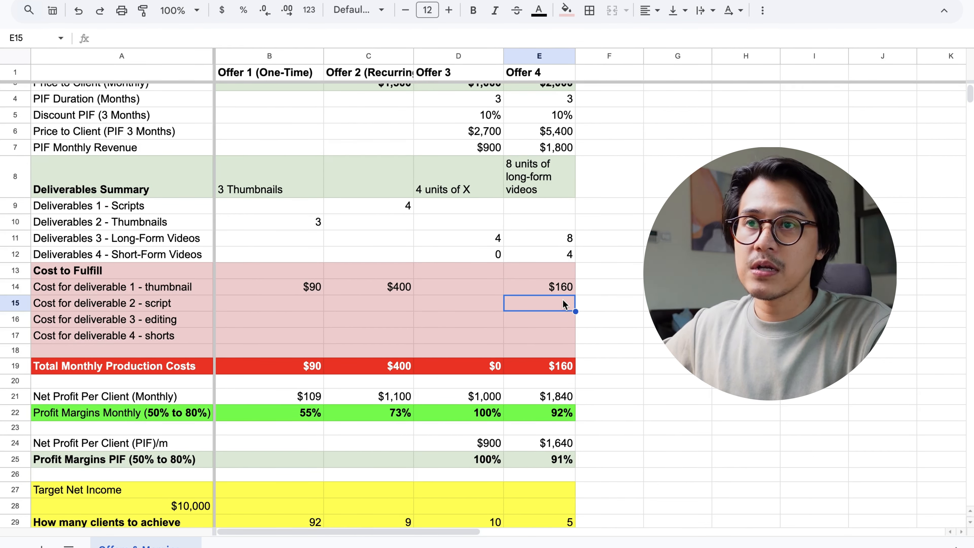
Calculate Offer 4's script cost in E15 with =50*E11 and its editing cost in E16 with =75*E11
text(=50*)
click(561, 237)
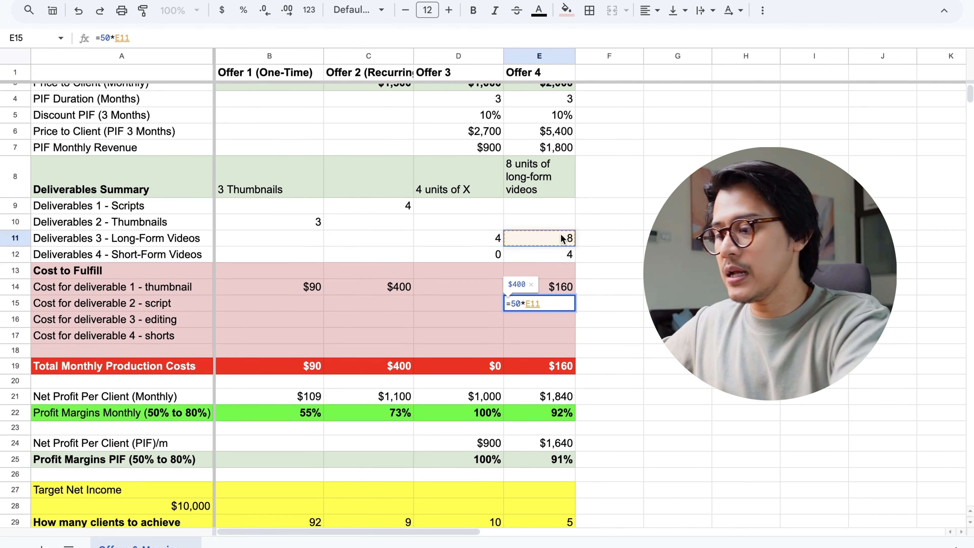
key(Return)
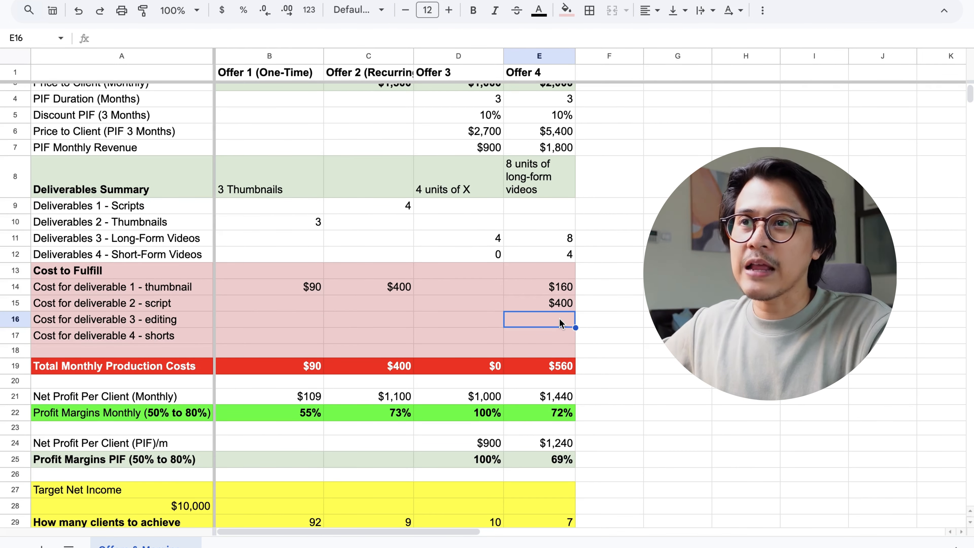
text(=75*)
click(569, 239)
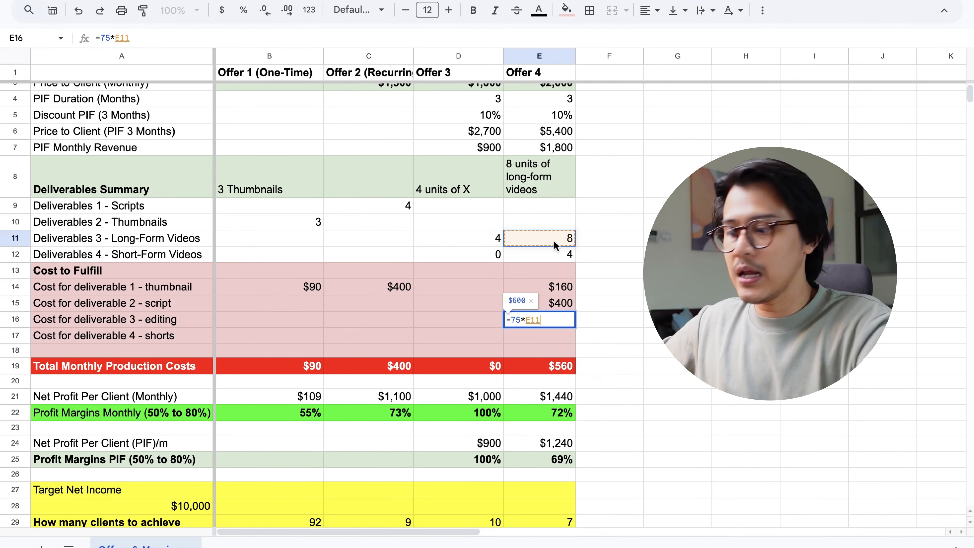
key(Return)
Calculate Offer 4's shorts cost in E17 at $25 per short-form video with =25*E12
scroll(558, 415, down, 1)
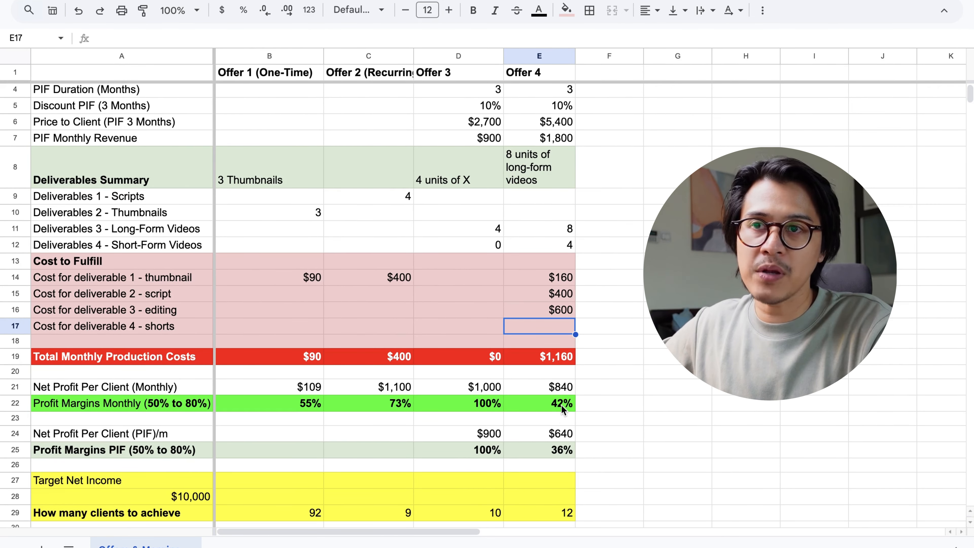
text(=25)
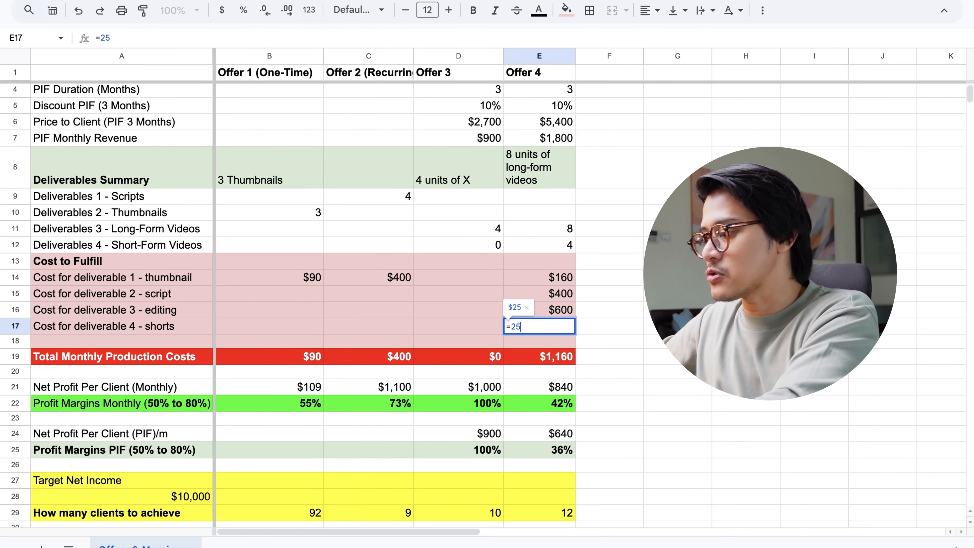
text(*)
click(551, 249)
key(Return)
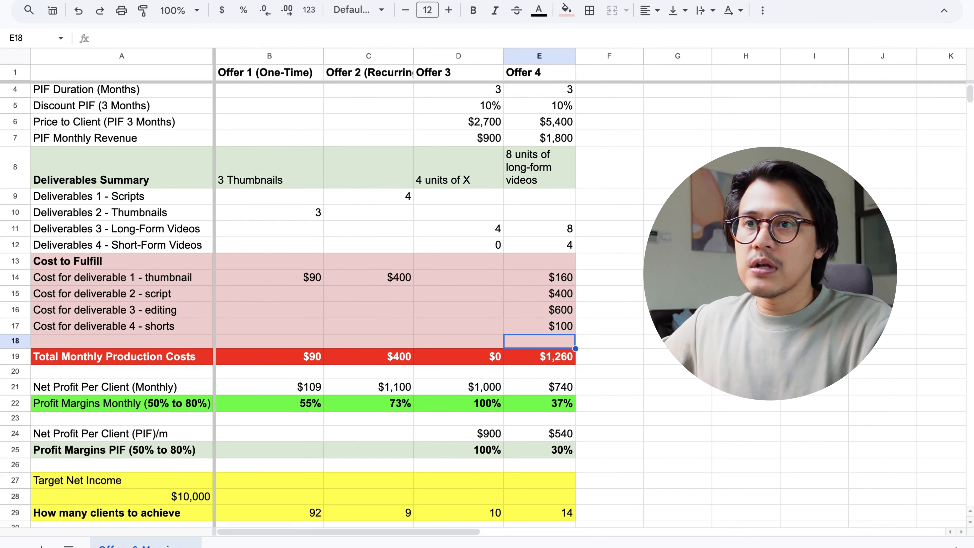
Set Offer 4's short-form video quantity in E12 to 2
scroll(559, 410, down, 1)
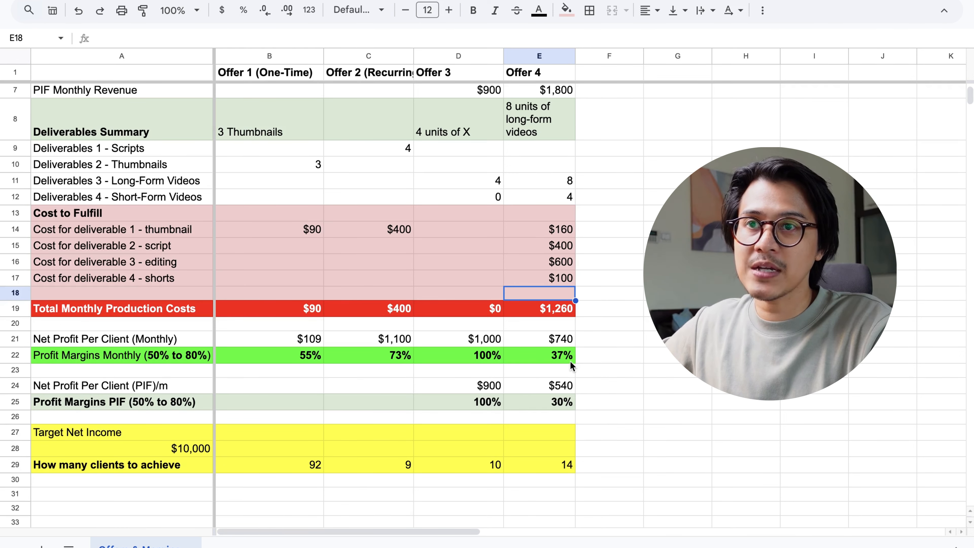
scroll(577, 330, up, 2)
click(573, 283)
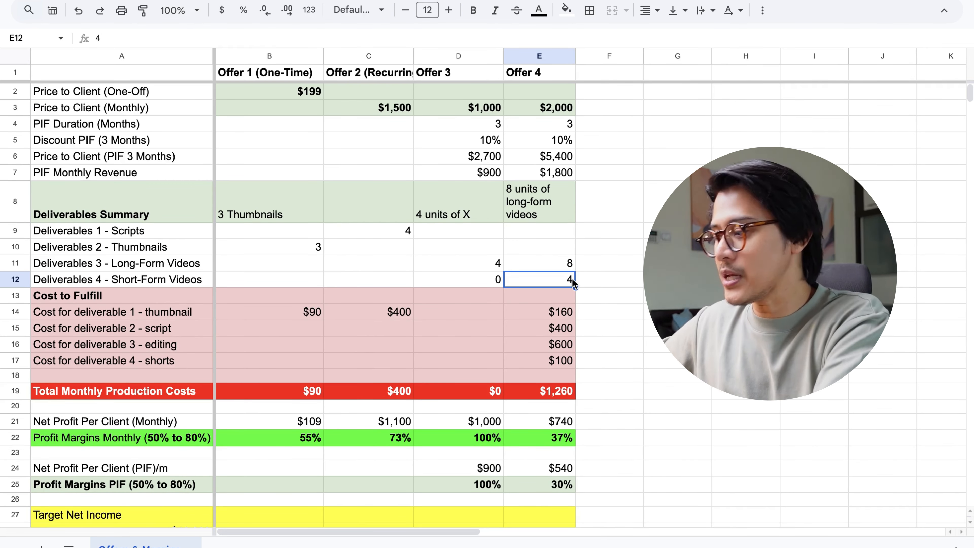
text(2)
key(Return)
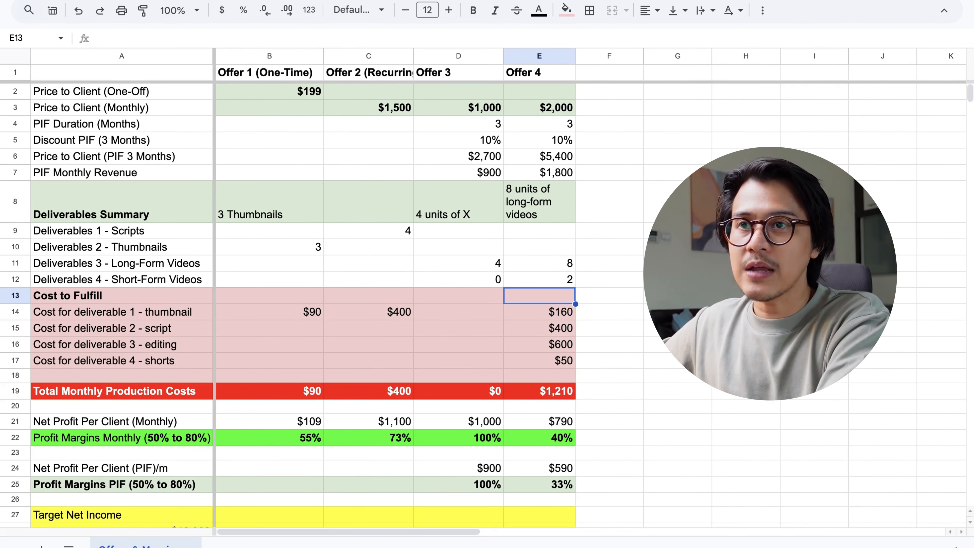
Set Offer 4's long-form video quantity in E11 to 6 and its short-form video quantity in E12 to 0
click(557, 262)
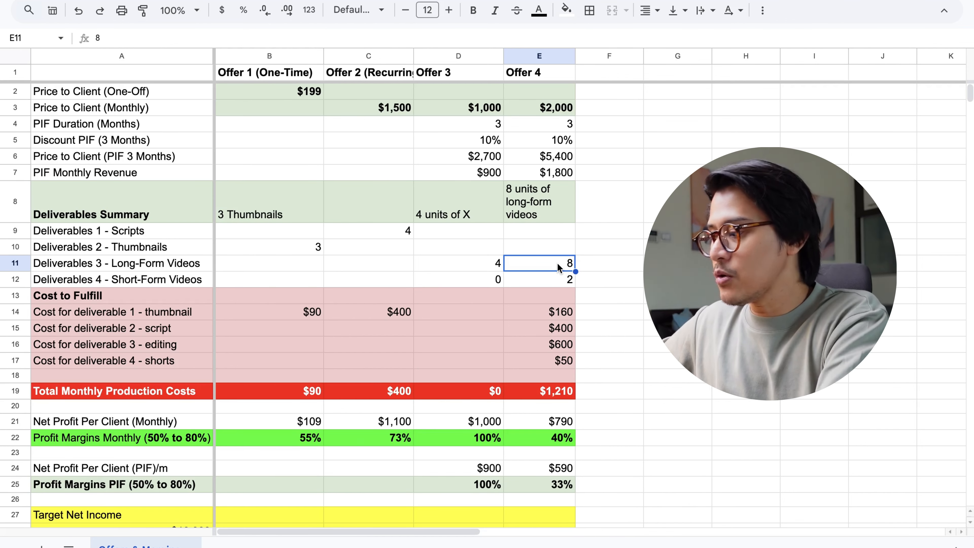
text(6)
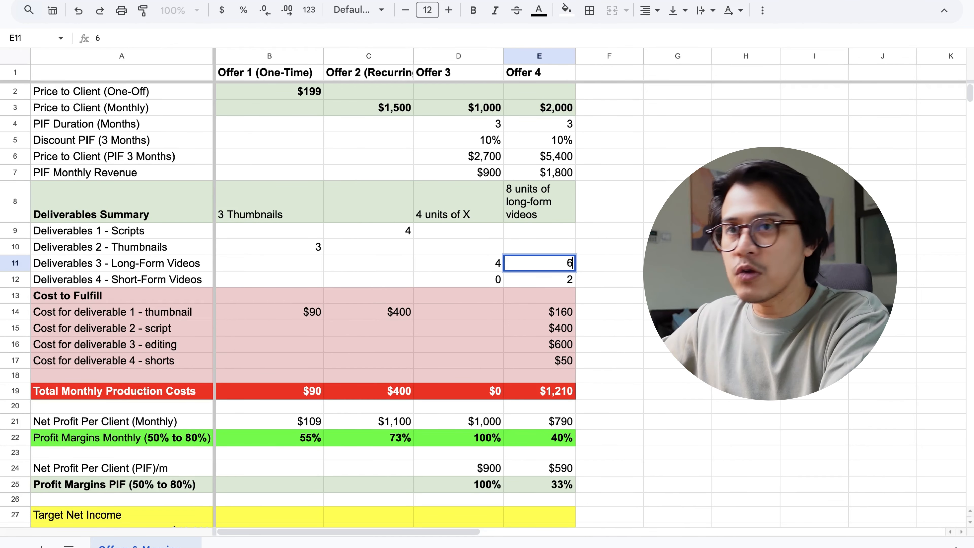
key(Return)
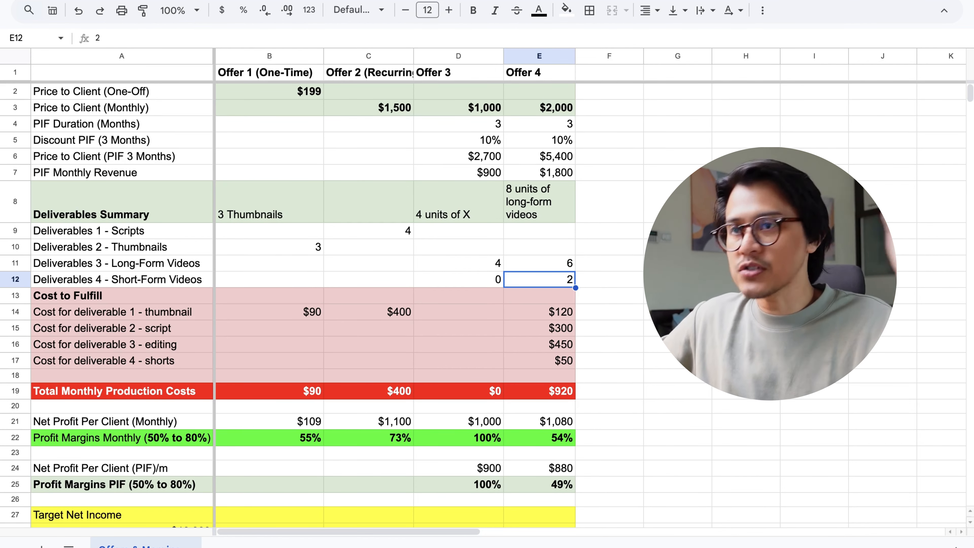
text(0)
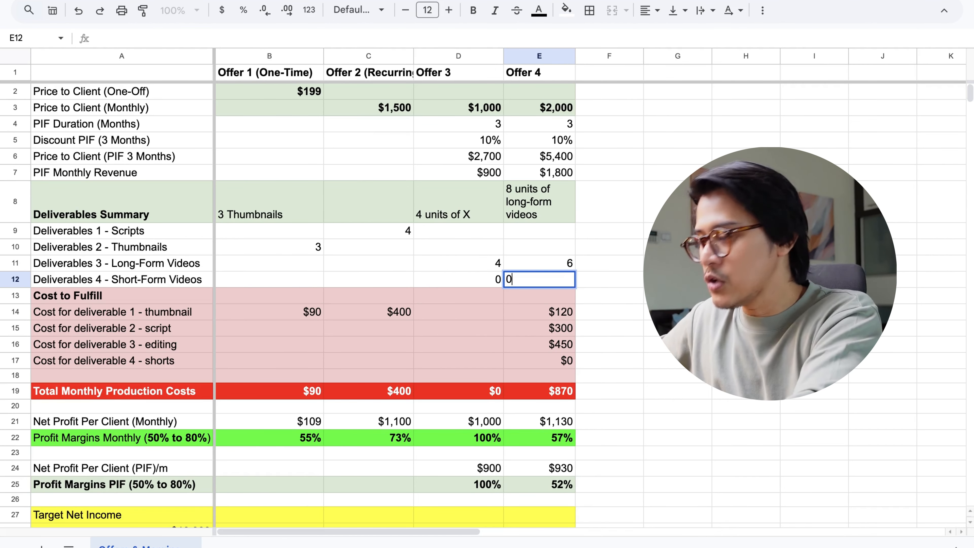
click(559, 265)
key(Down)
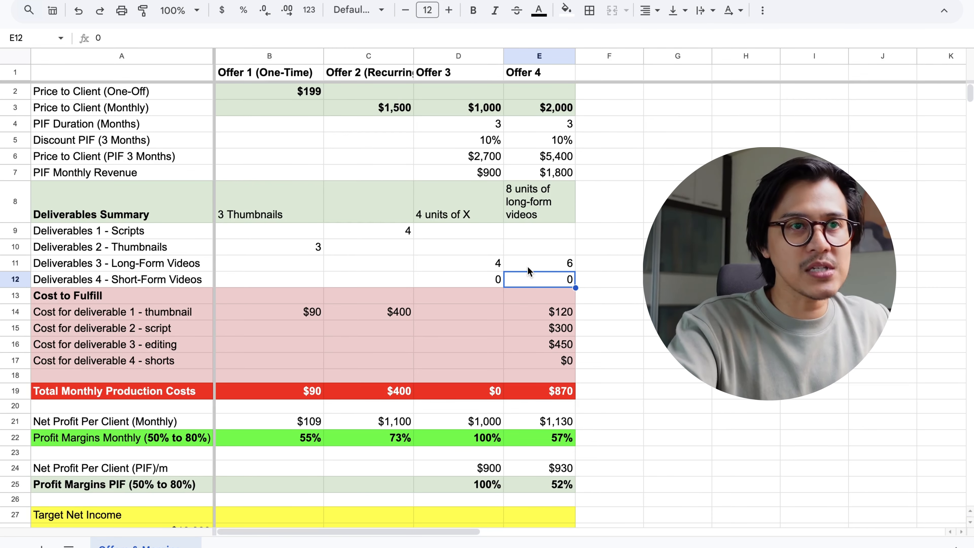
Set Offer 4's long-form video quantity in E11 back to 8
click(561, 267)
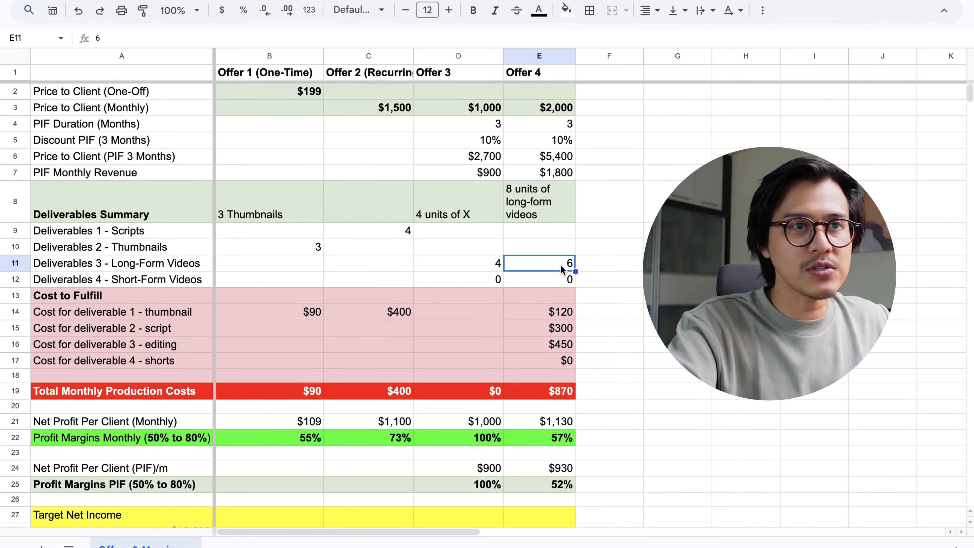
text(8)
key(Return)
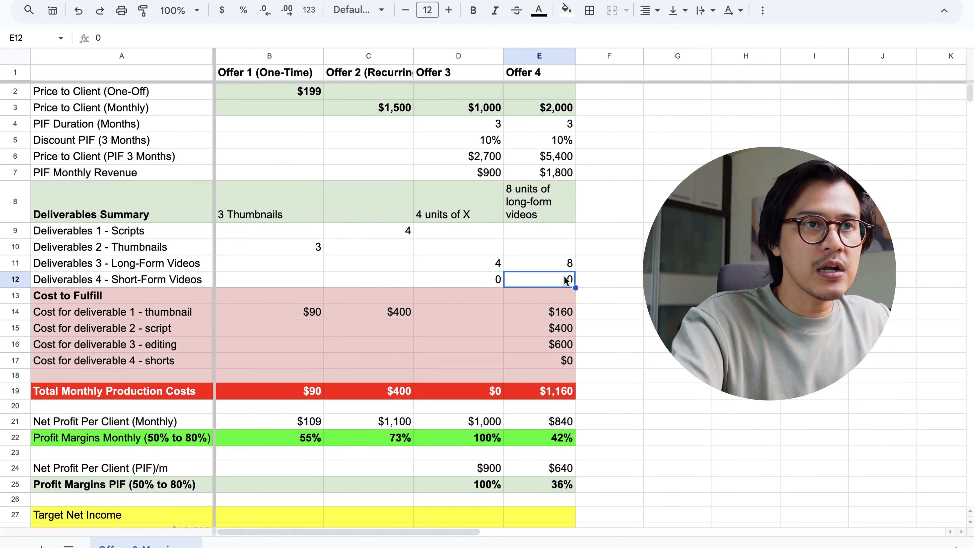
Set Offer 4's long-form video quantity in E11 to 6 and its short-form video quantity in E12 to 2
click(562, 263)
text(6)
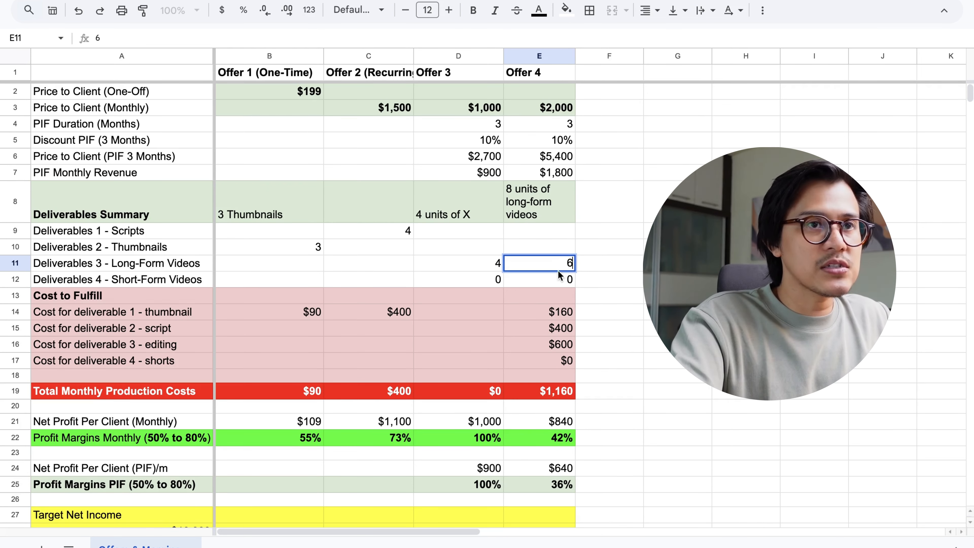
key(Return)
text(2)
key(Return)
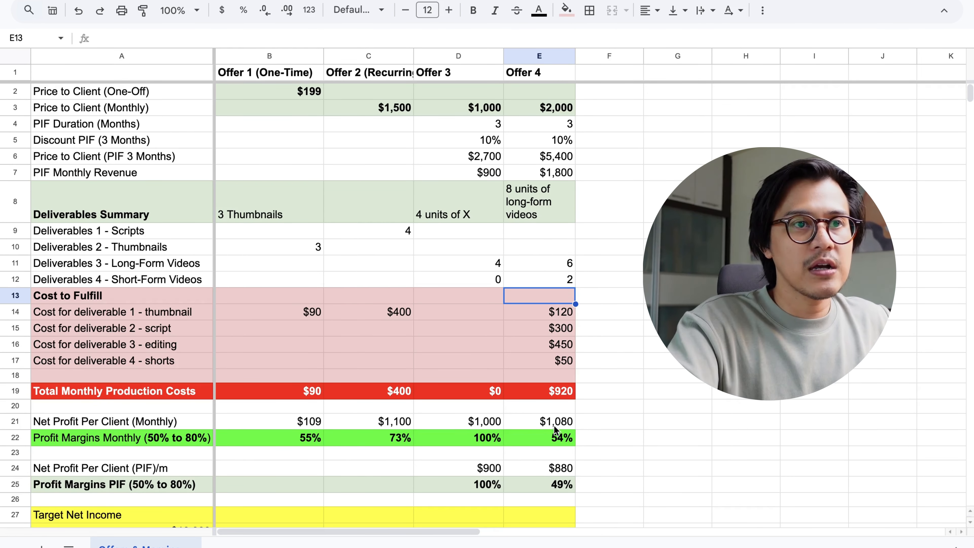
Review Offer 4's monthly price, video quantities, and monthly and PIF profit margins against the 50% to 80% target
click(554, 441)
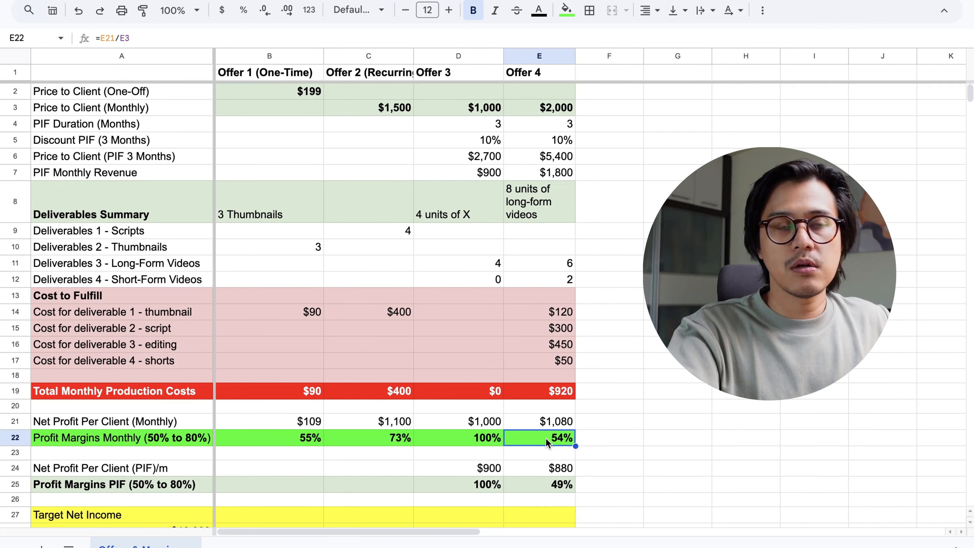
click(550, 112)
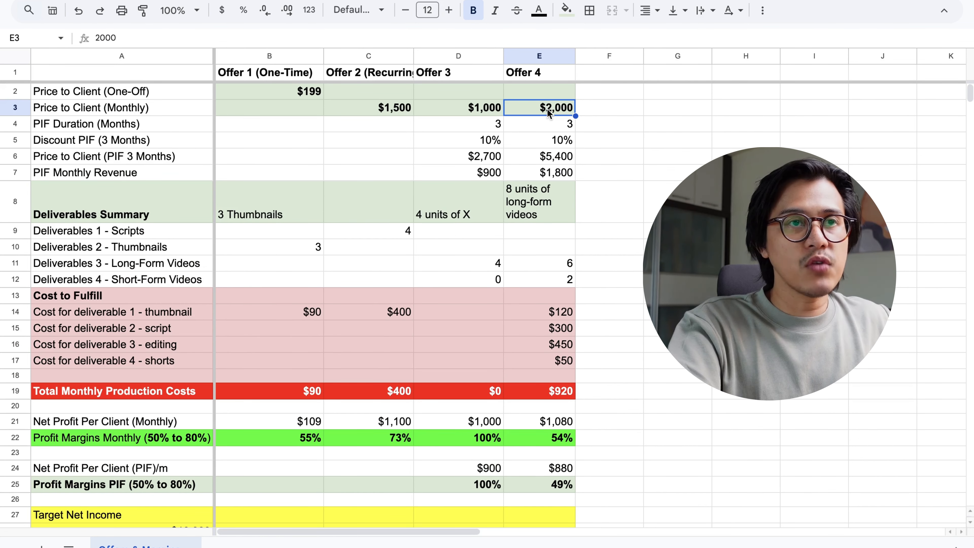
drag(546, 262, 552, 284)
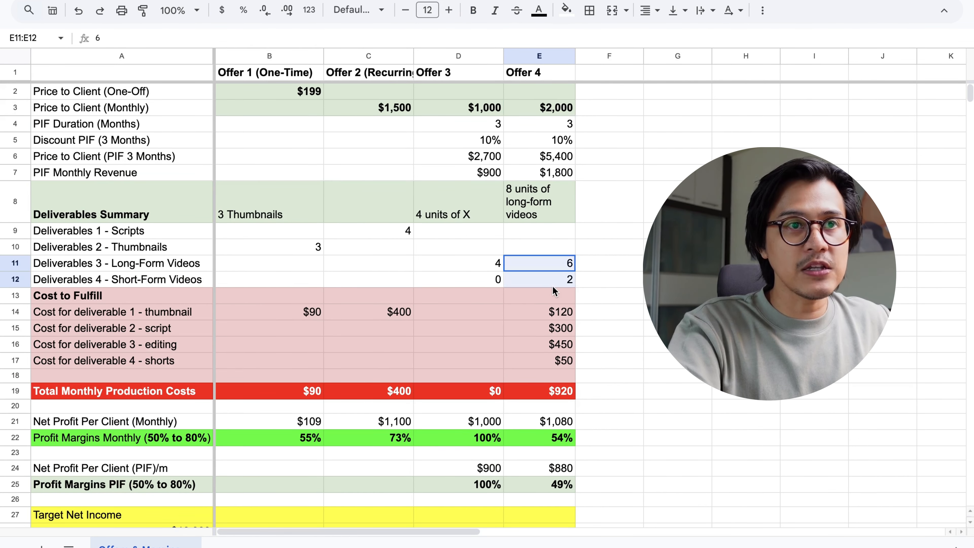
scroll(552, 269, down, 5)
click(550, 227)
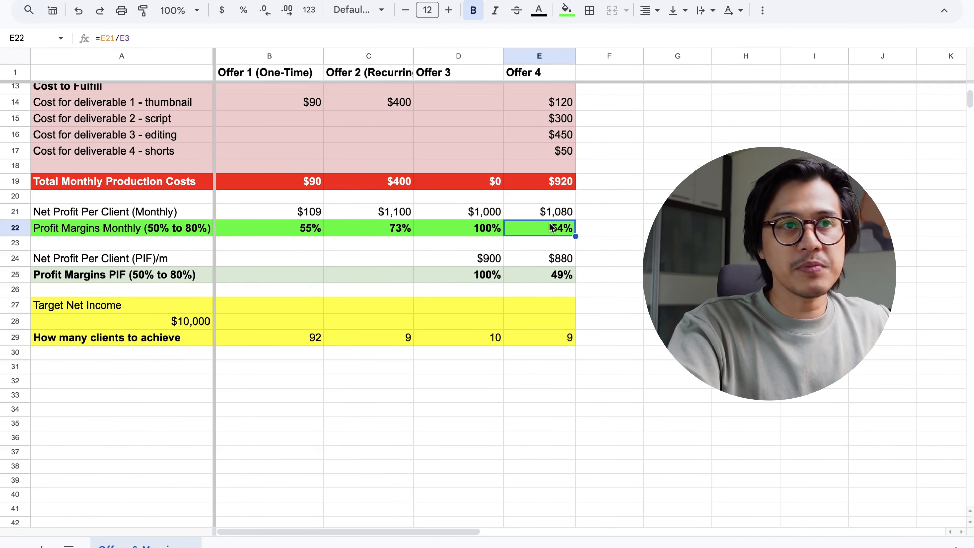
click(549, 276)
Set Offer 4's long-form video quantity in E11 to 4 and its short-form video quantity in E12 to 8
scroll(554, 278, up, 4)
click(558, 250)
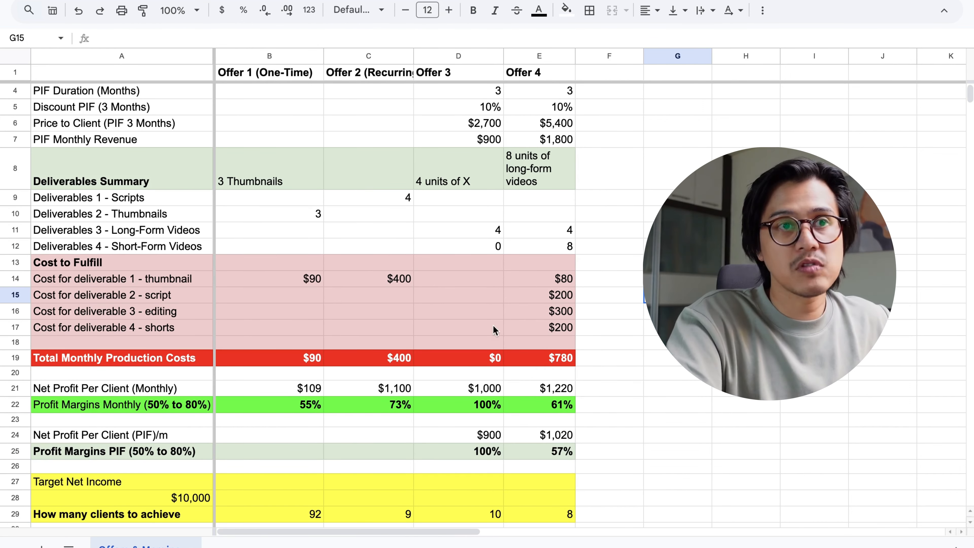
scroll(567, 422, down, 3)
scroll(573, 286, up, 3)
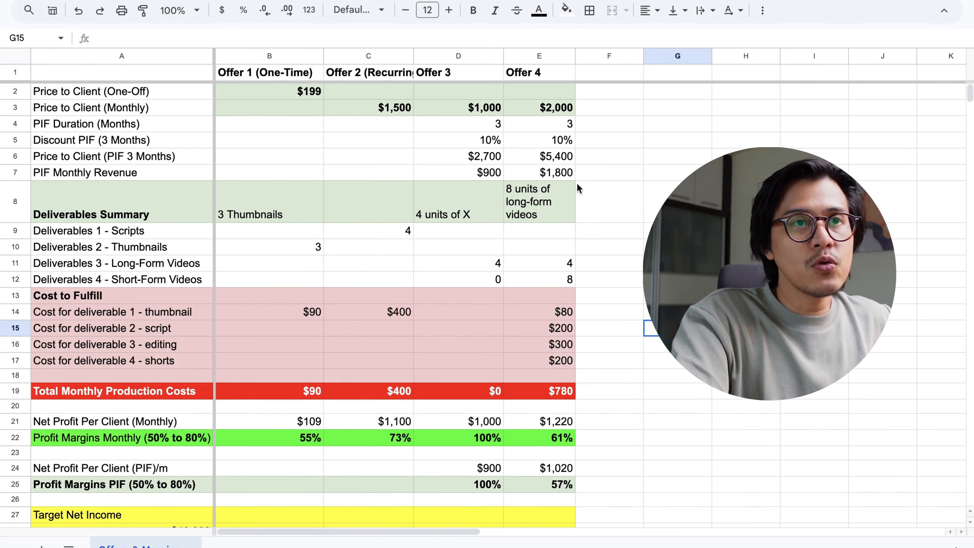
Examine the Offer 4 column and compare across all offers how many clients are needed to achieve the target net income in row 29
click(548, 73)
click(546, 62)
scroll(540, 360, down, 4)
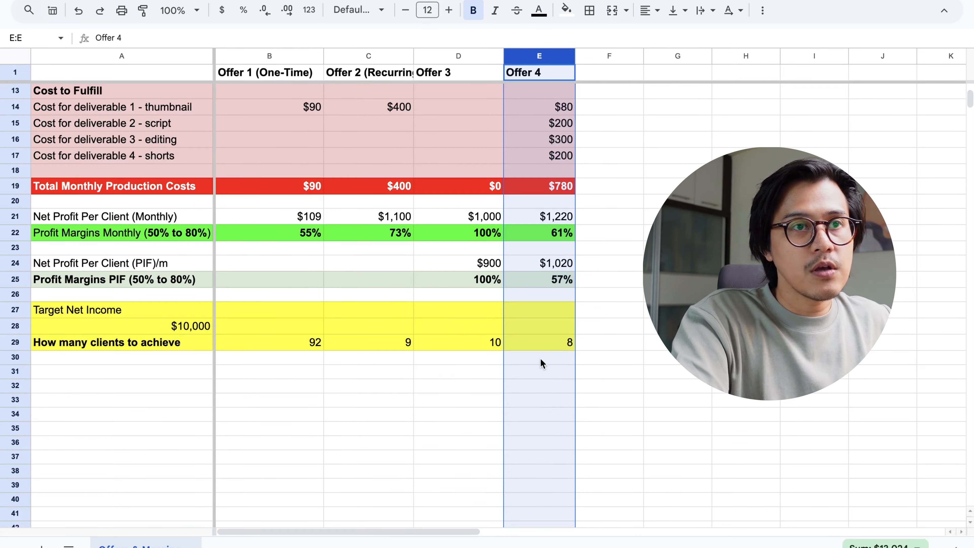
click(568, 348)
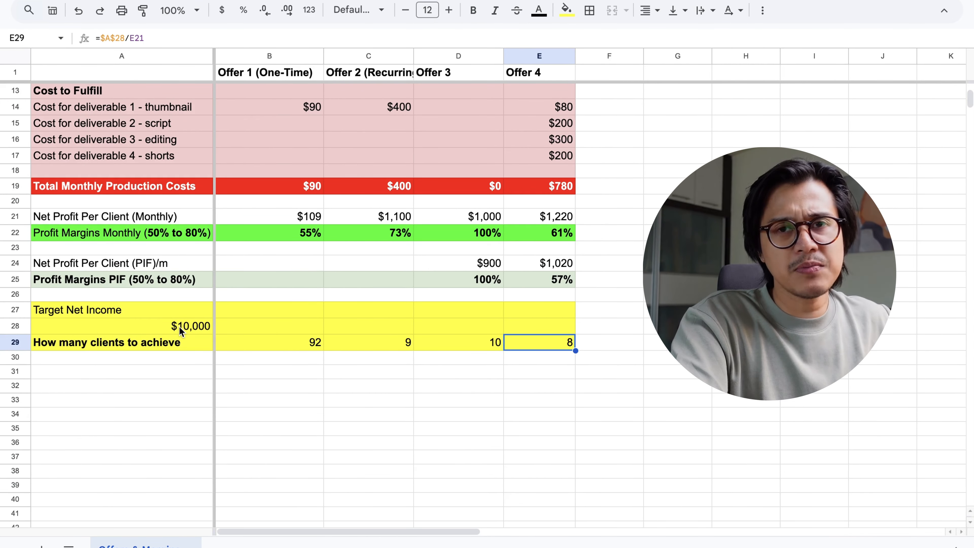
click(320, 344)
drag(320, 344, 495, 350)
click(556, 350)
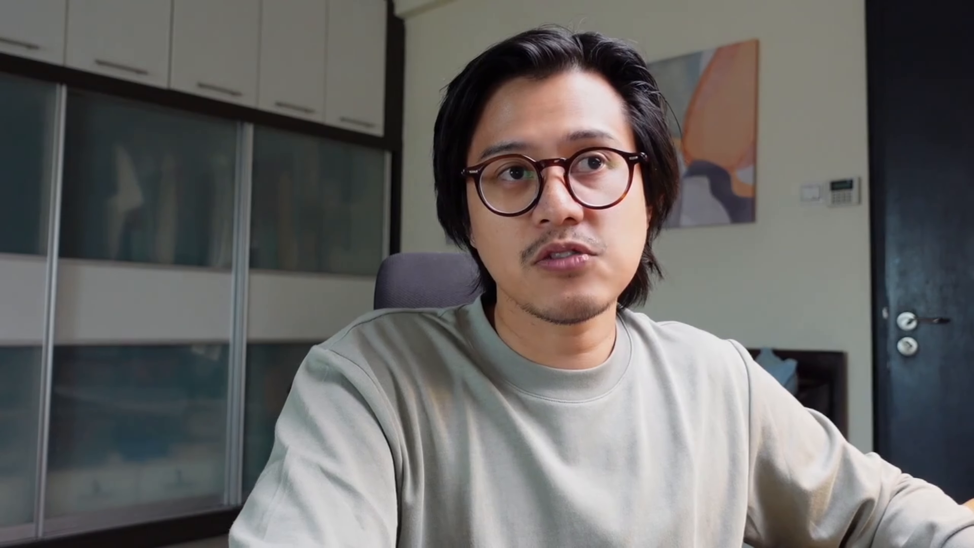